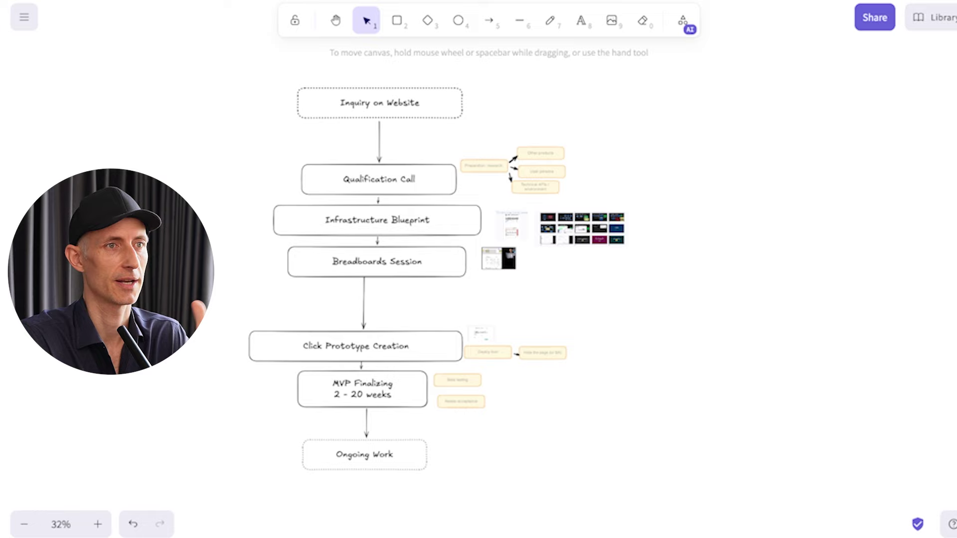
- Look over the flowchart, selecting the Inquiry on Website and Qualification Call boxes
scroll(172, 136, up, 1)
scroll(172, 137, right, 1)
scroll(172, 136, up, 5)
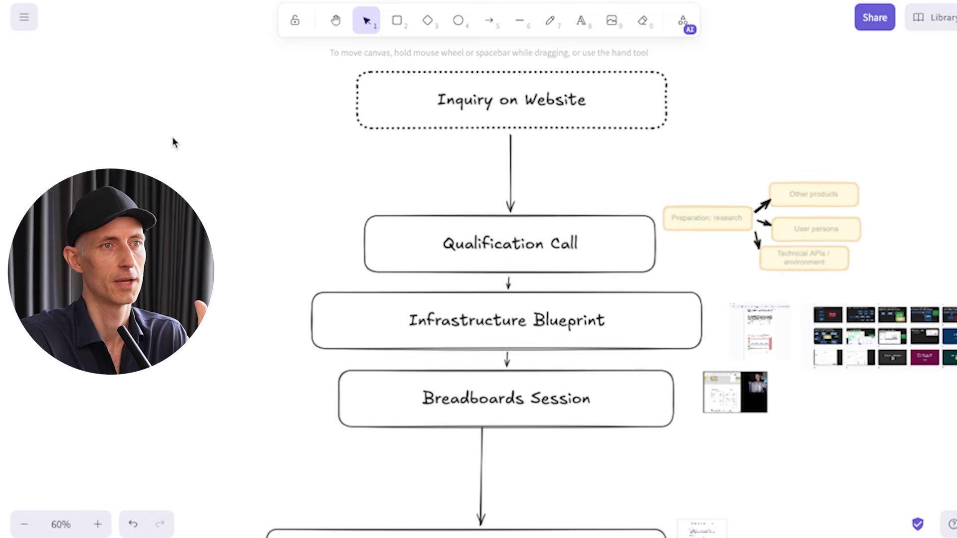
scroll(172, 136, down, 6)
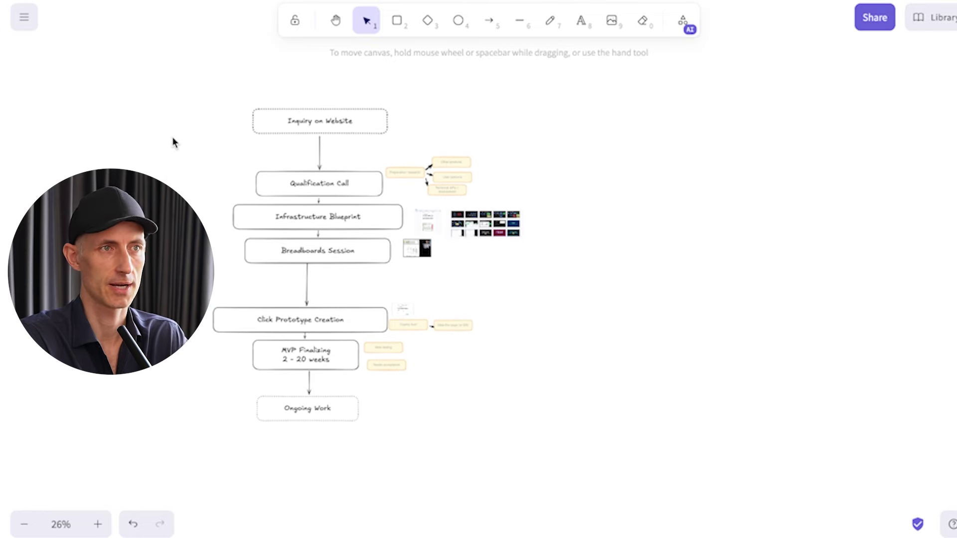
scroll(171, 136, up, 5)
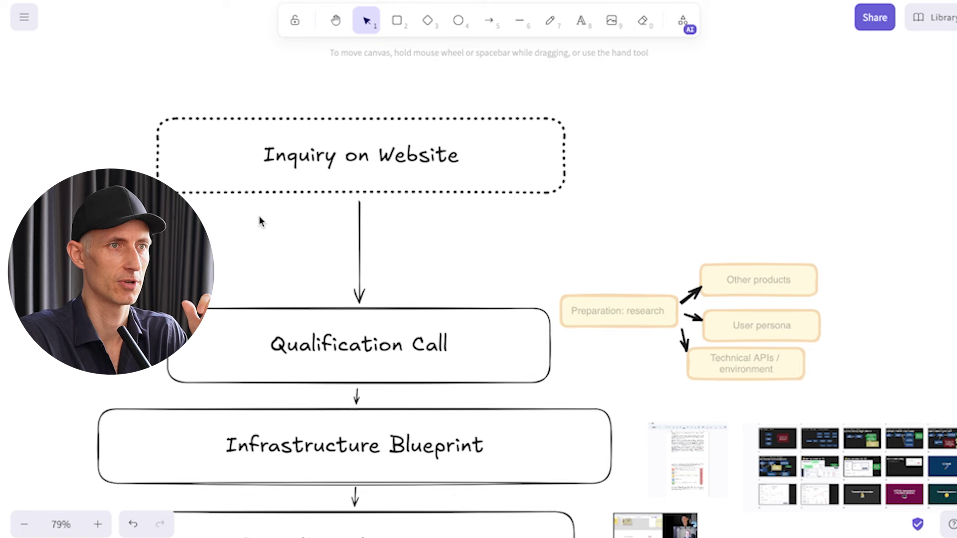
scroll(332, 155, up, 2)
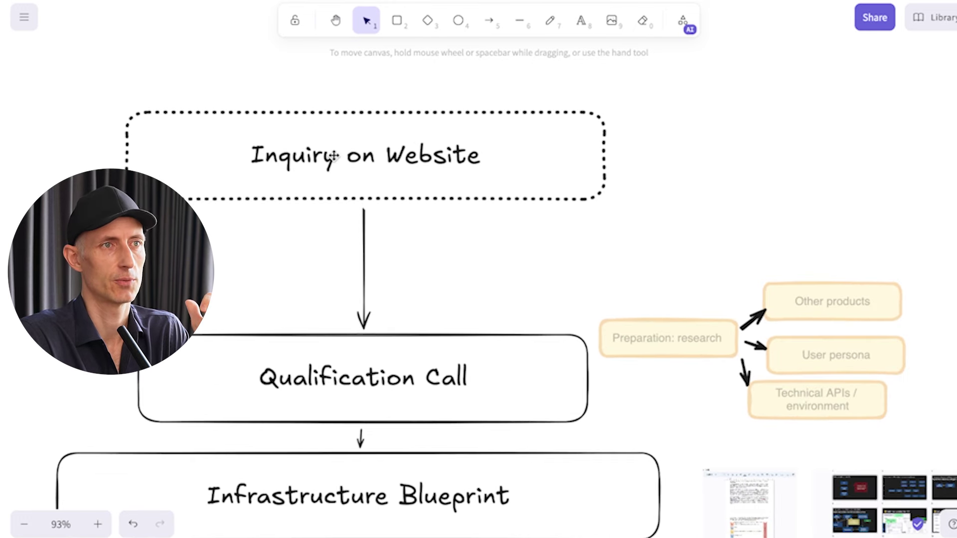
scroll(353, 174, up, 2)
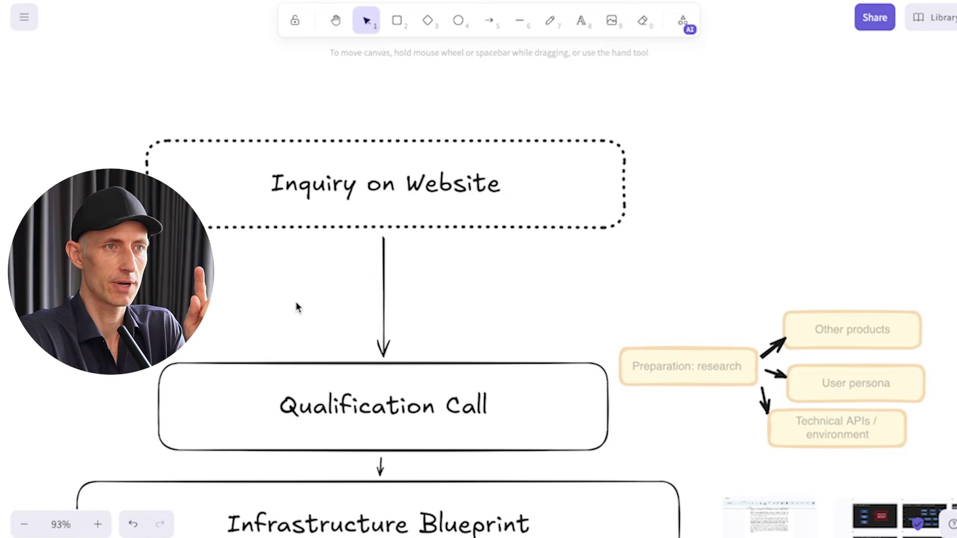
scroll(229, 255, up, 5)
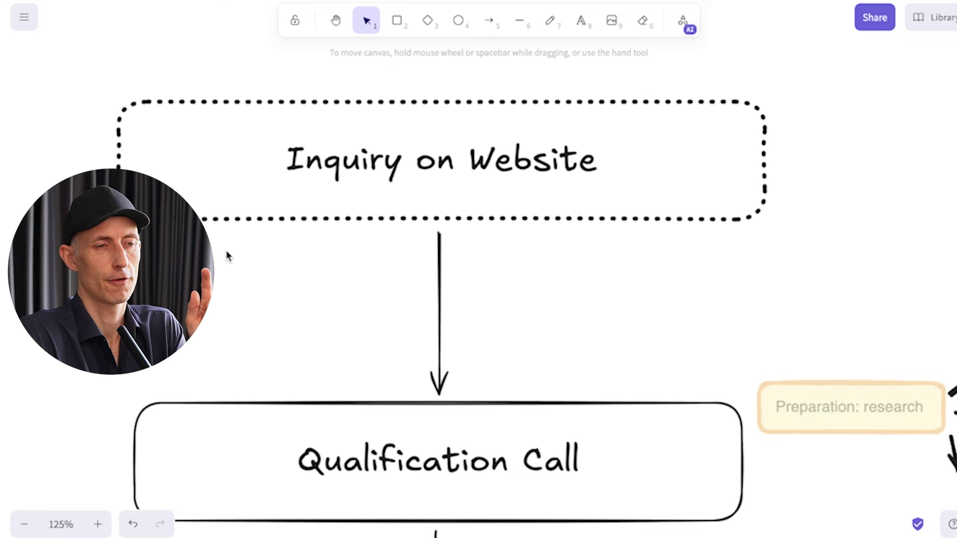
scroll(228, 255, down, 1)
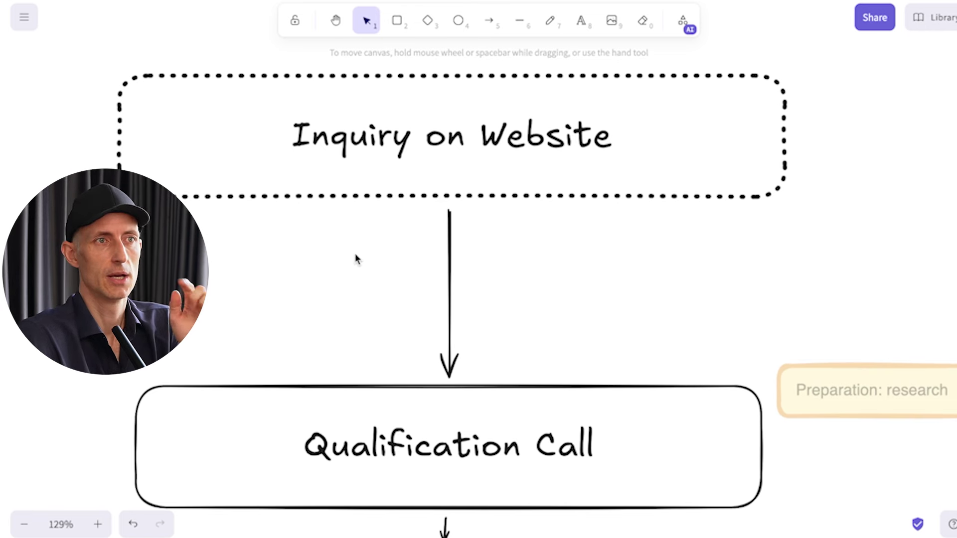
click(391, 183)
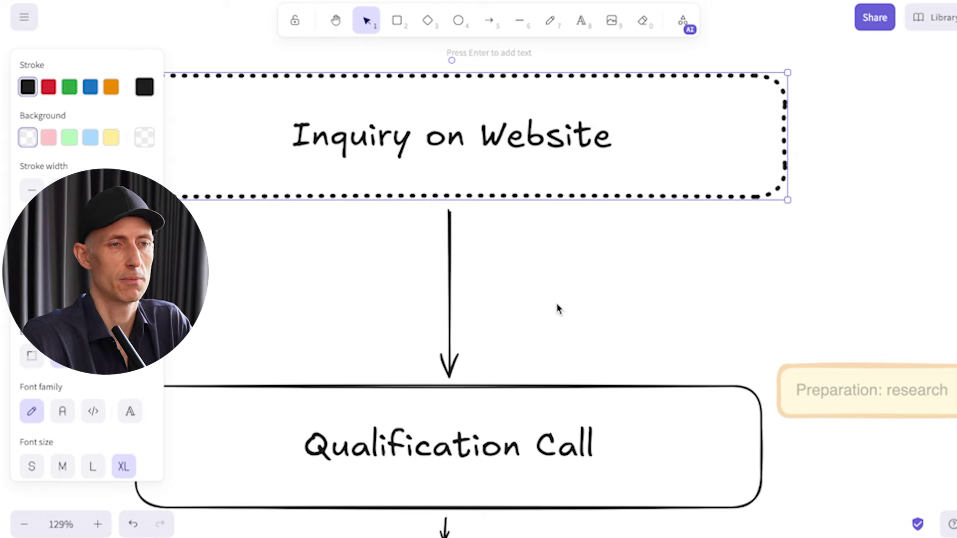
scroll(558, 309, down, 1)
click(419, 372)
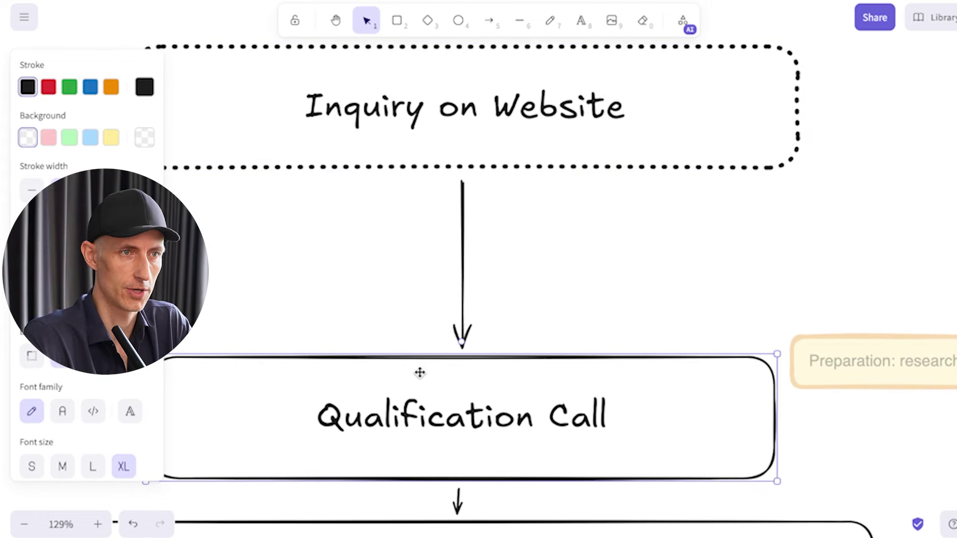
- Bring the research side notes into view and select the Other products note
scroll(577, 319, right, 5)
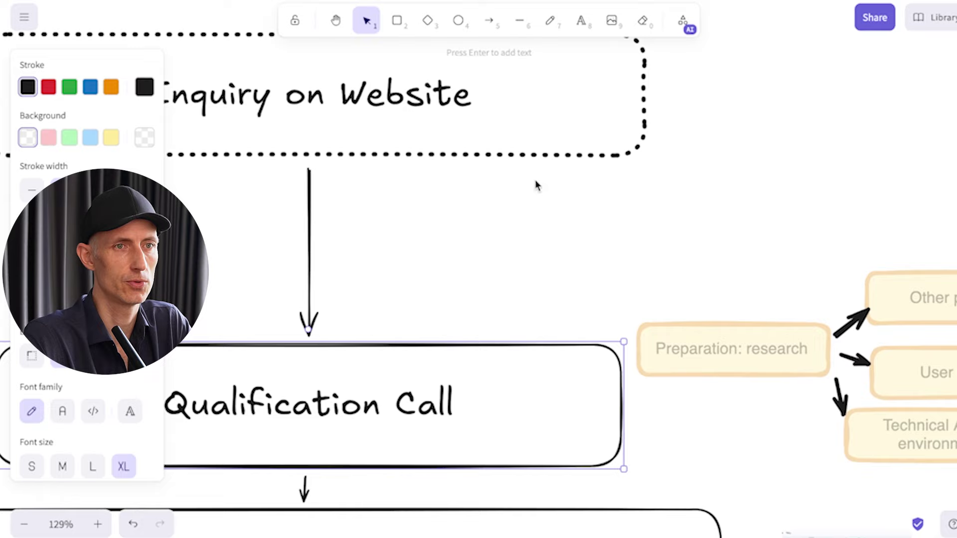
scroll(555, 196, right, 3)
scroll(554, 197, right, 3)
scroll(413, 244, up, 5)
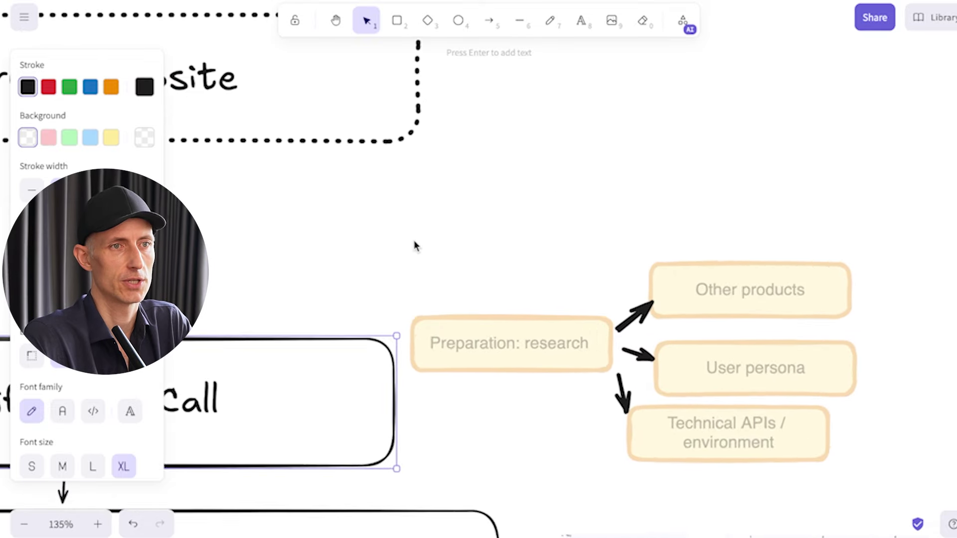
scroll(413, 245, down, 3)
scroll(414, 245, right, 2)
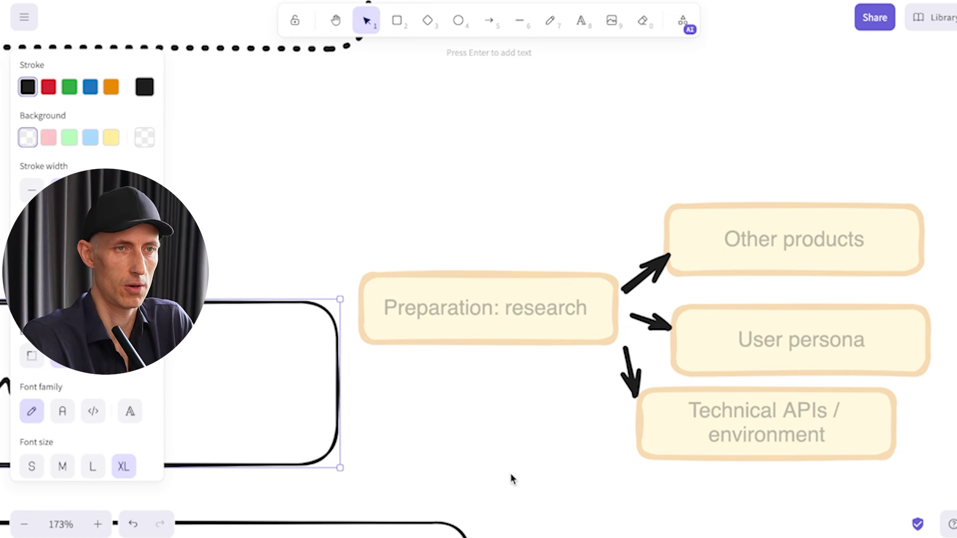
scroll(378, 231, left, 3)
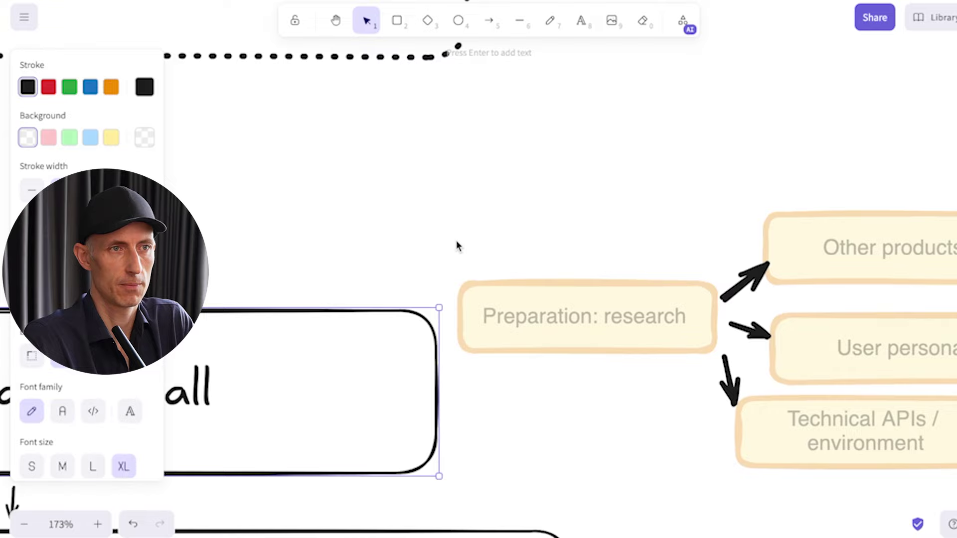
scroll(457, 246, down, 4)
scroll(459, 246, left, 6)
scroll(504, 269, up, 2)
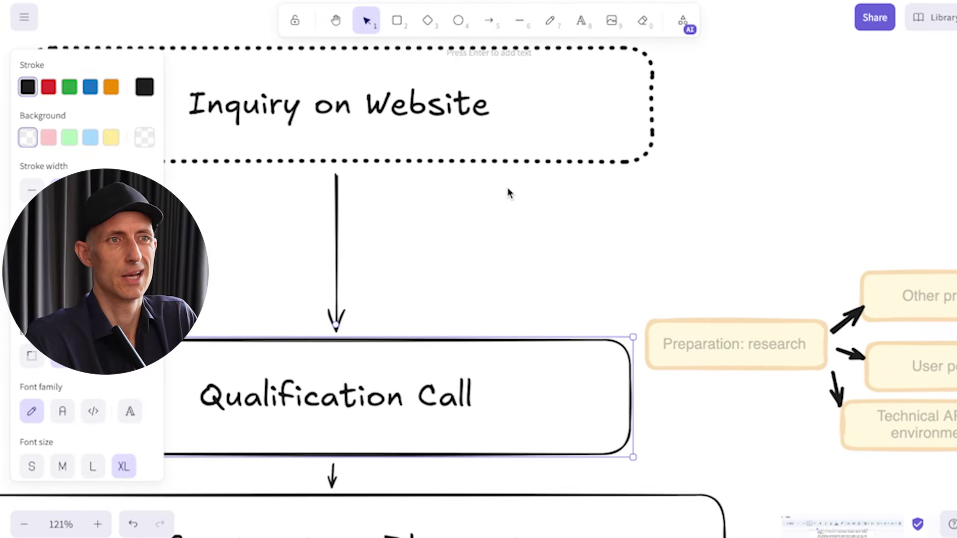
scroll(632, 207, right, 5)
scroll(631, 207, down, 2)
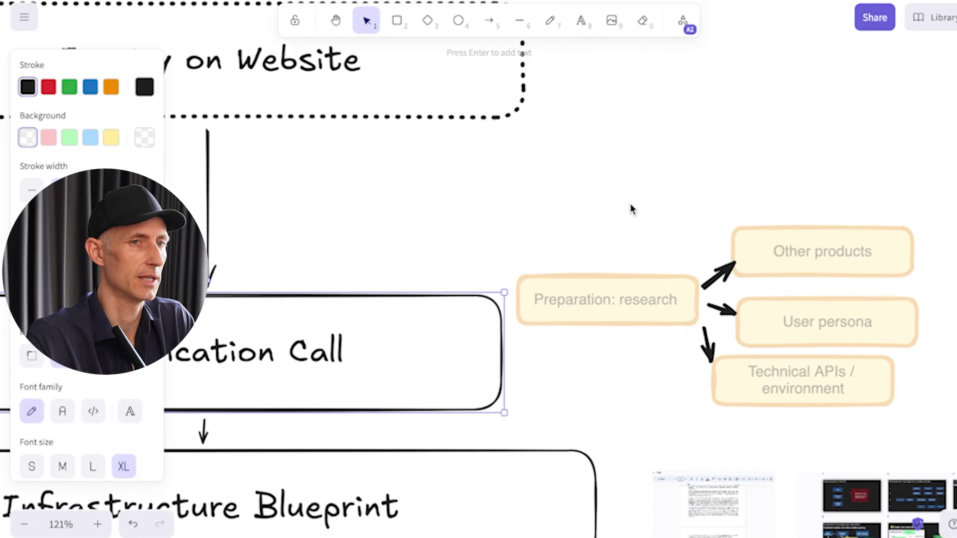
scroll(631, 208, up, 5)
scroll(427, 239, down, 1)
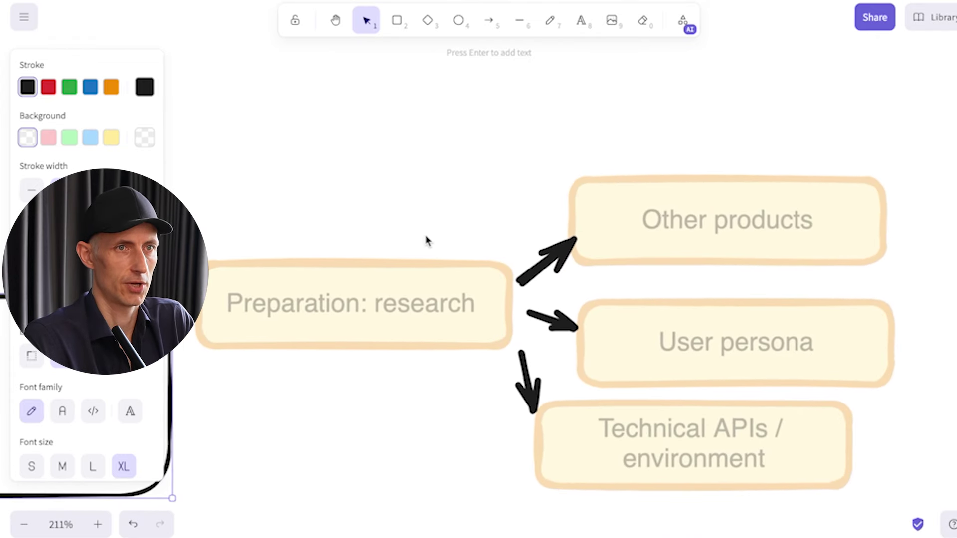
click(630, 183)
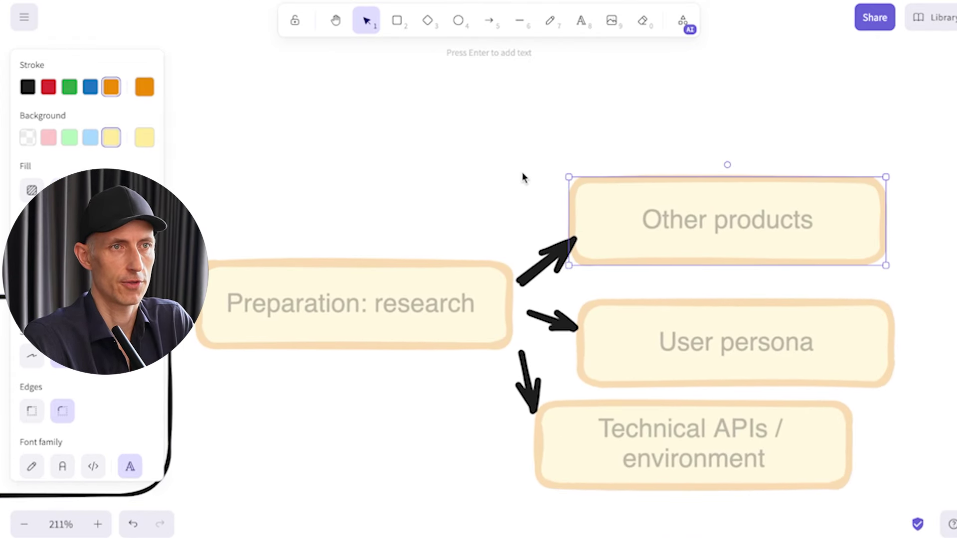
click(537, 180)
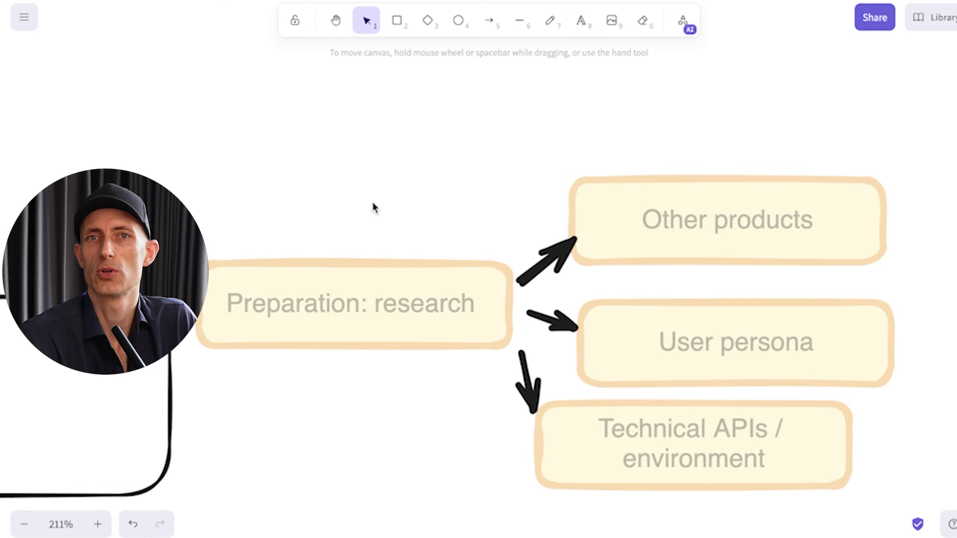
- Drag the Other products and User persona notes up and right, then select Technical APIs / environment
drag(588, 234, 621, 209)
drag(618, 310, 642, 294)
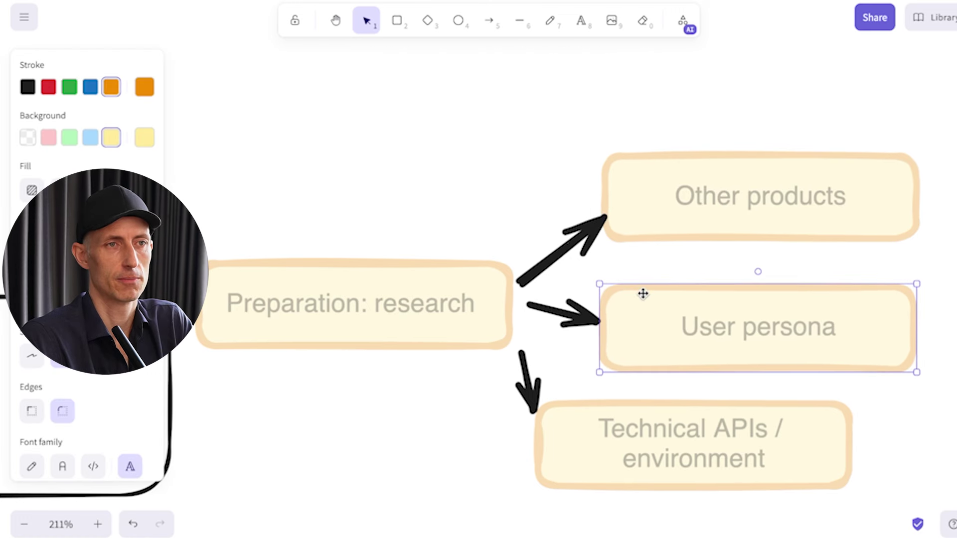
click(812, 263)
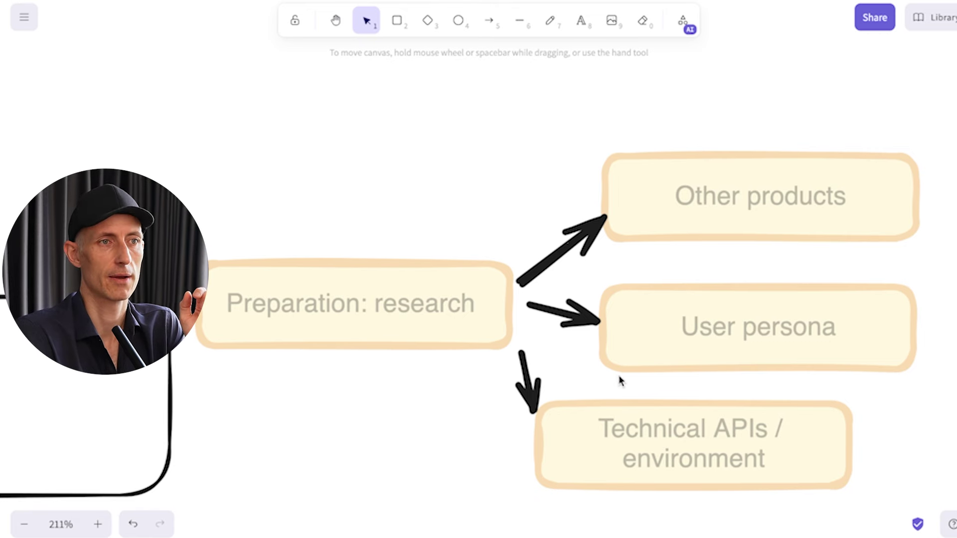
click(643, 405)
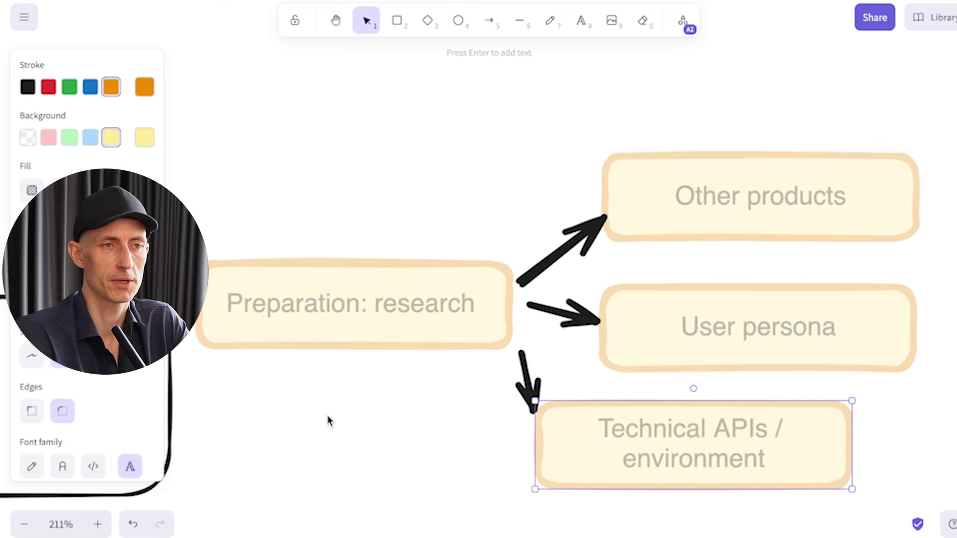
scroll(369, 424, left, 3)
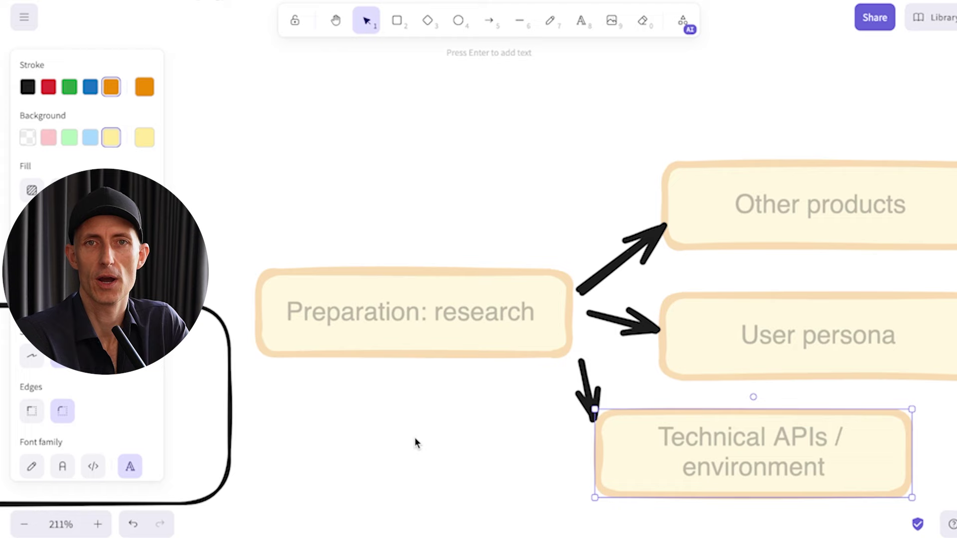
- Add a second line reading '1h. Prep = 1.' under the Qualification Call title
scroll(415, 443, down, 2)
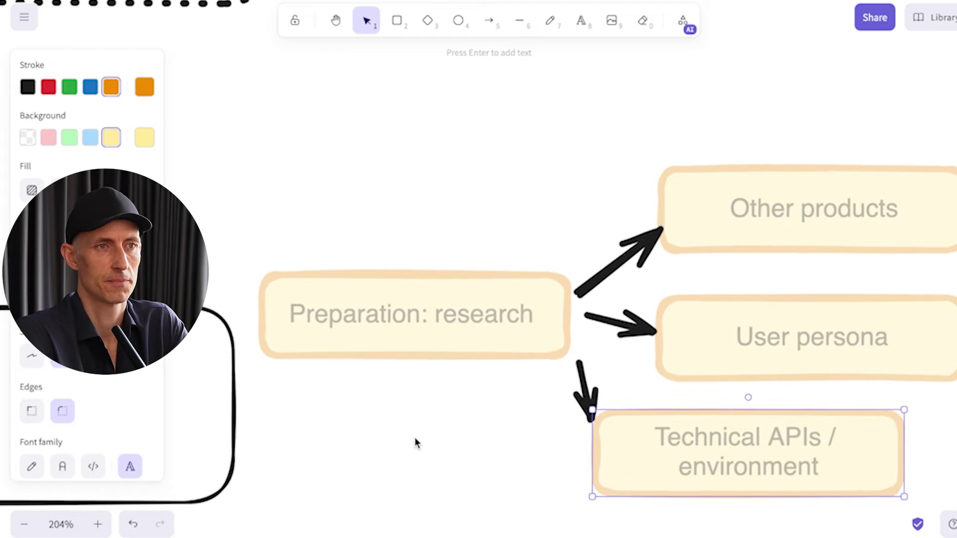
scroll(428, 441, left, 2)
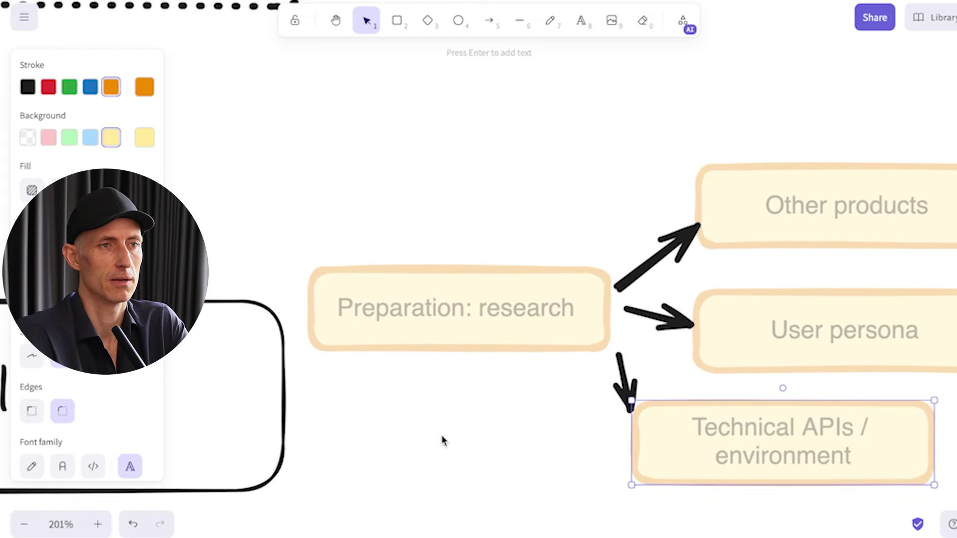
scroll(442, 440, left, 5)
scroll(441, 439, down, 3)
scroll(441, 434, down, 1)
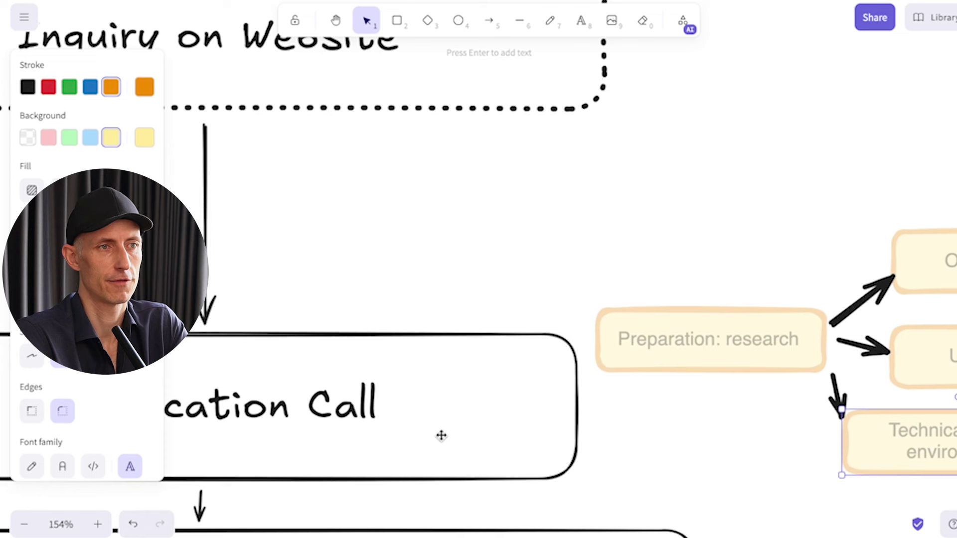
scroll(463, 427, left, 4)
double_click(504, 407)
key(Escape)
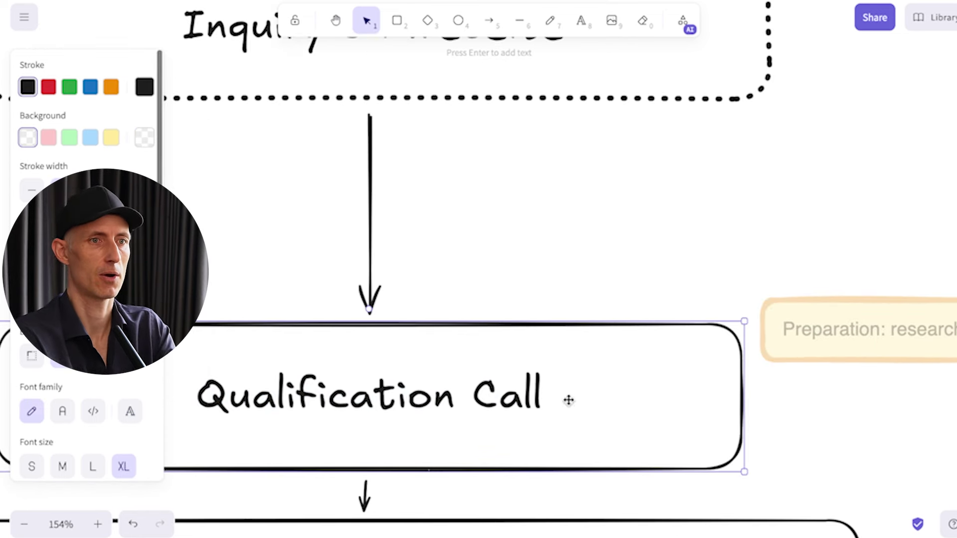
double_click(521, 397)
key(Right)
key(Return)
text(1h. Per)
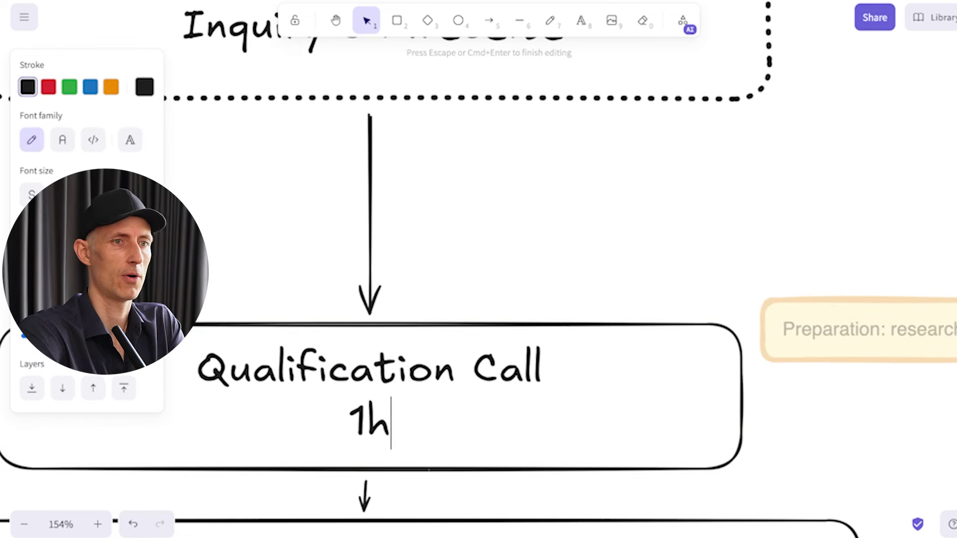
key(BackSpace)
key(BackSpace)
text(rep)
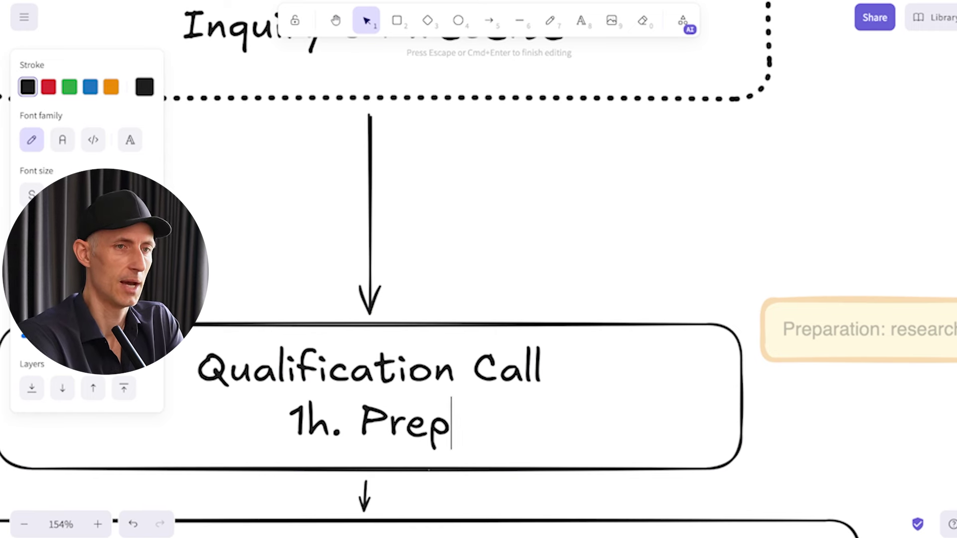
text( = 1.)
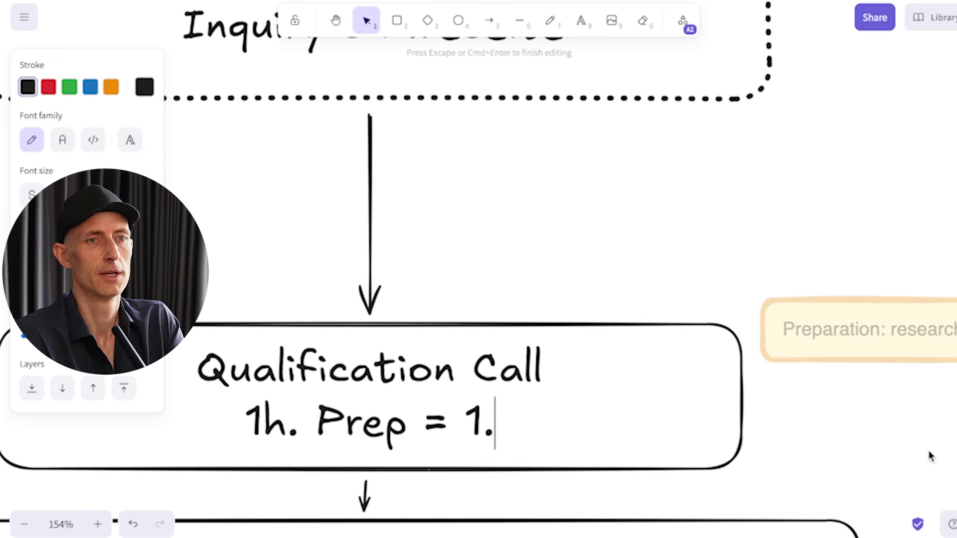
key(Escape)
scroll(847, 425, right, 2)
scroll(847, 426, down, 1)
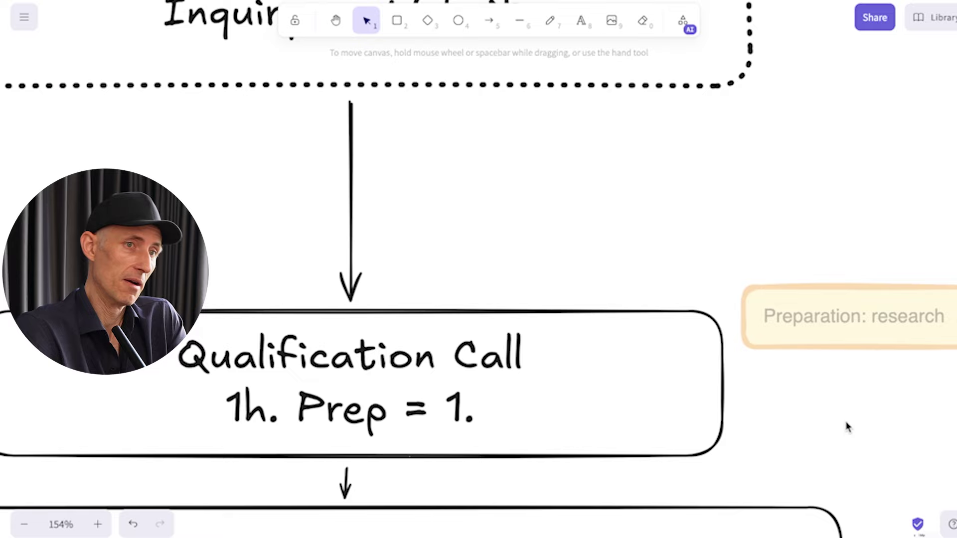
scroll(847, 426, down, 2)
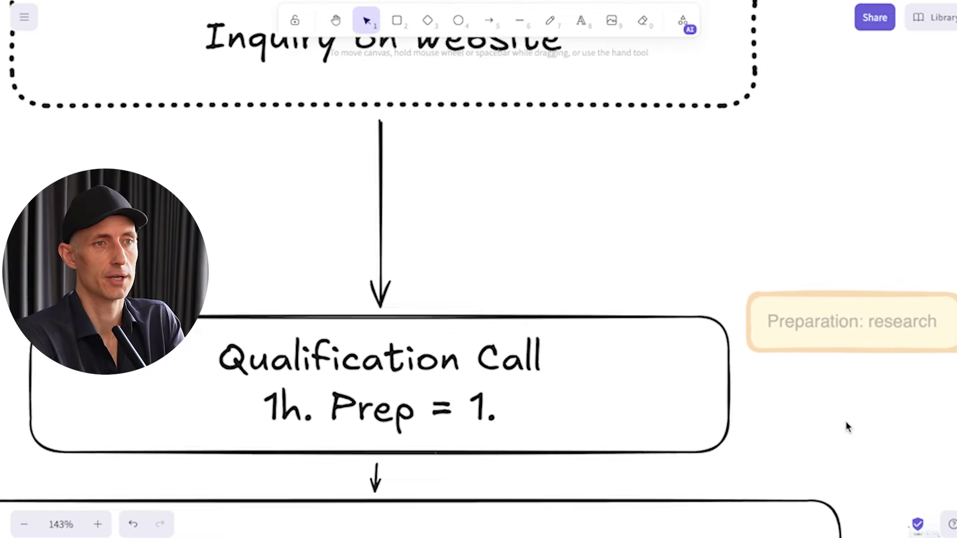
scroll(847, 426, right, 2)
scroll(847, 426, down, 1)
scroll(847, 426, down, 2)
scroll(847, 426, left, 2)
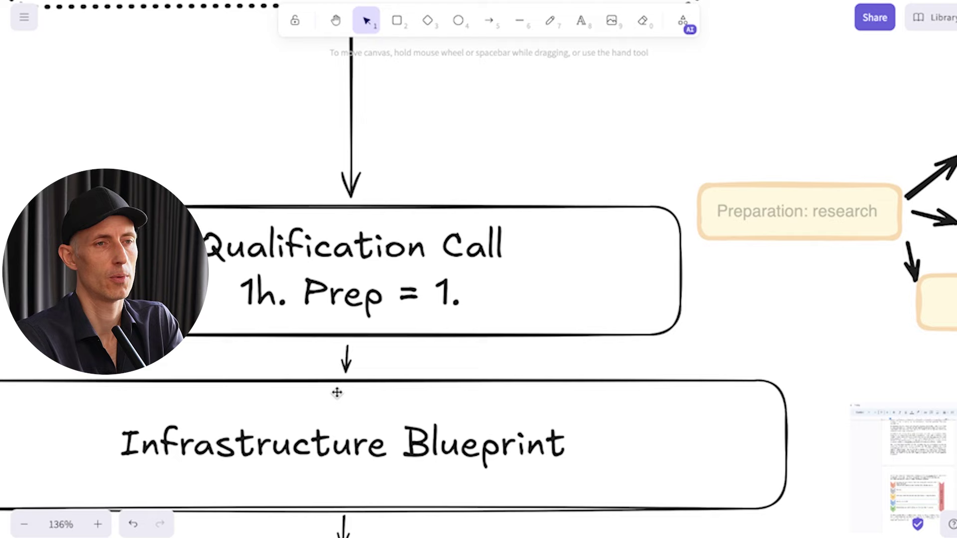
scroll(335, 390, left, 2)
scroll(335, 391, down, 1)
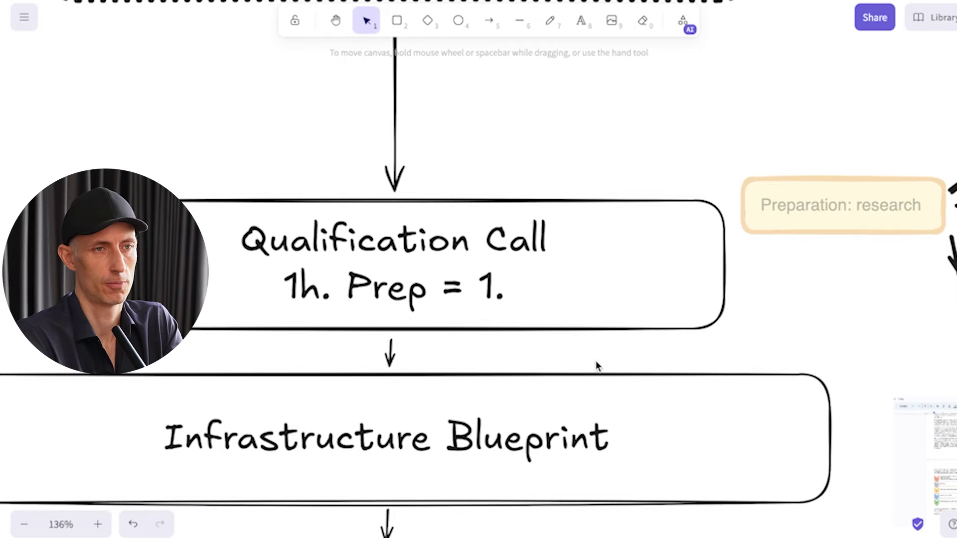
scroll(597, 367, up, 3)
scroll(596, 362, down, 1)
scroll(596, 362, left, 2)
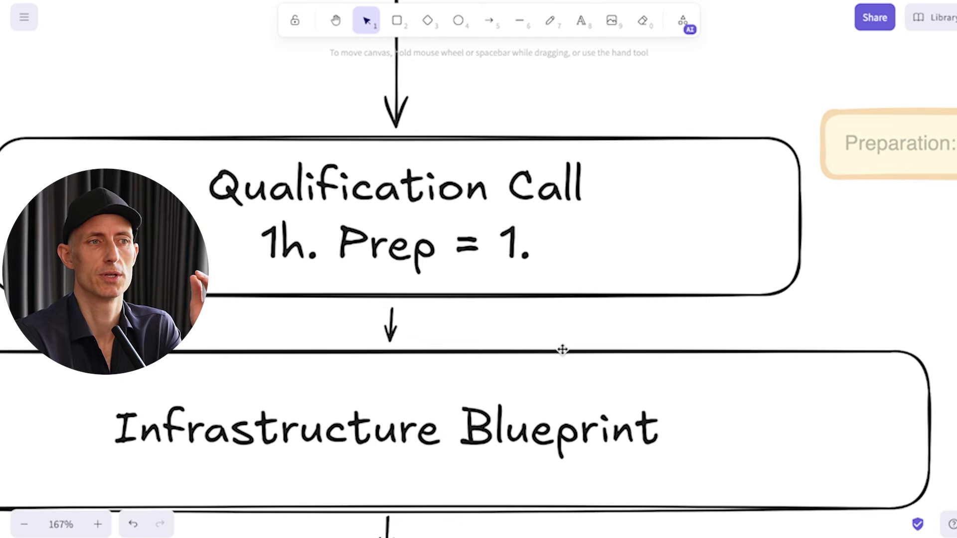
scroll(562, 350, right, 10)
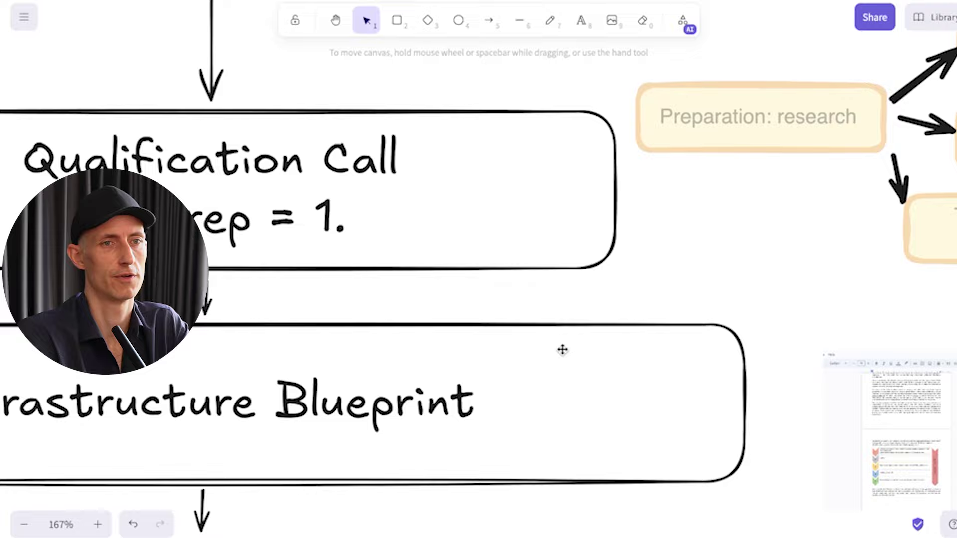
scroll(562, 350, right, 5)
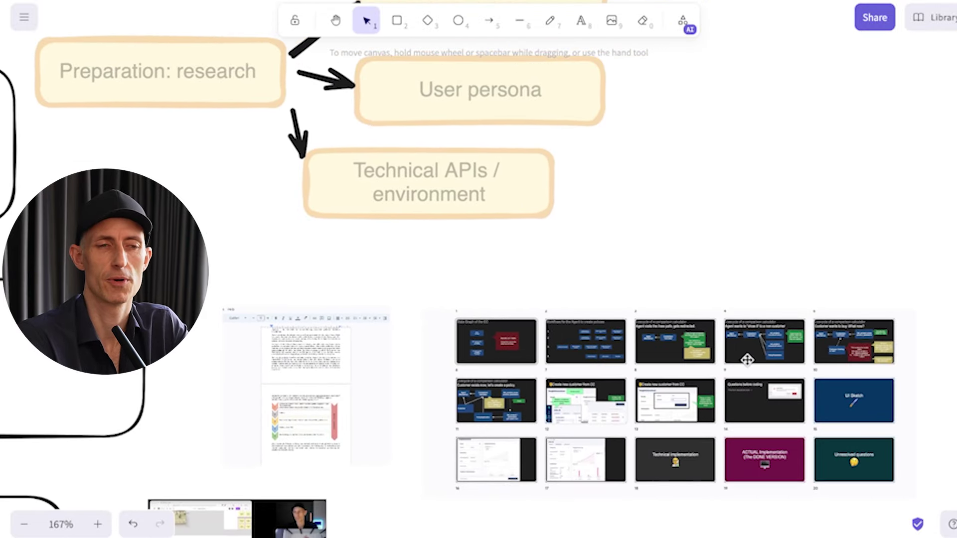
scroll(695, 360, up, 5)
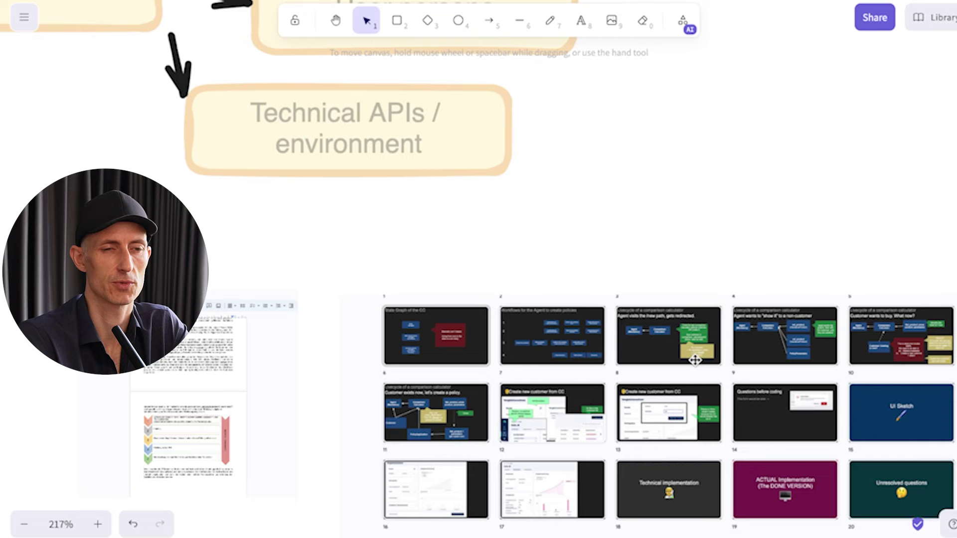
scroll(741, 370, right, 2)
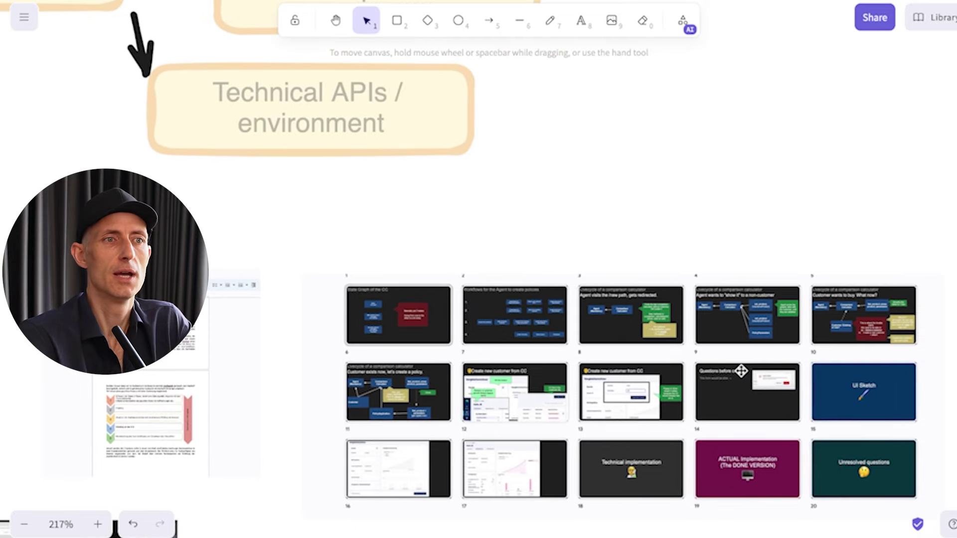
scroll(634, 359, right, 2)
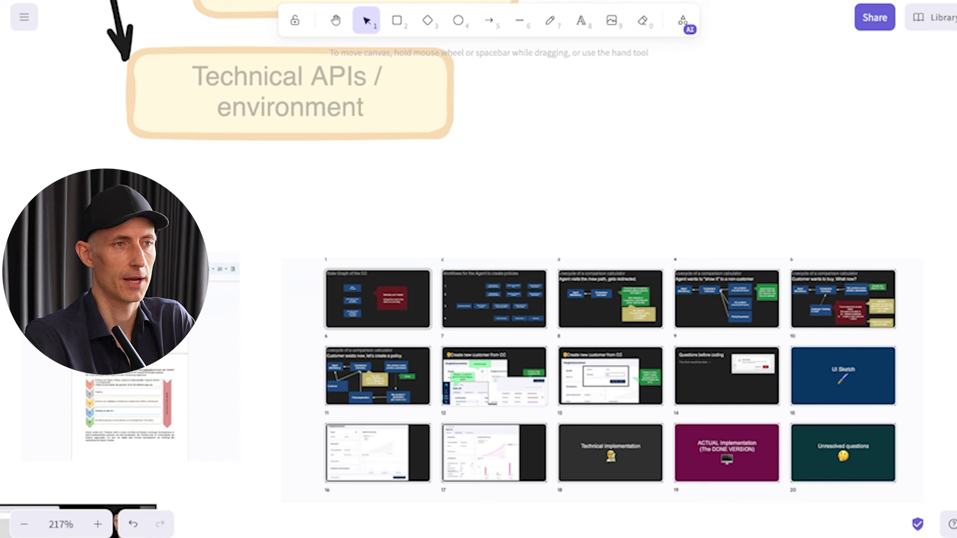
click(189, 359)
click(606, 254)
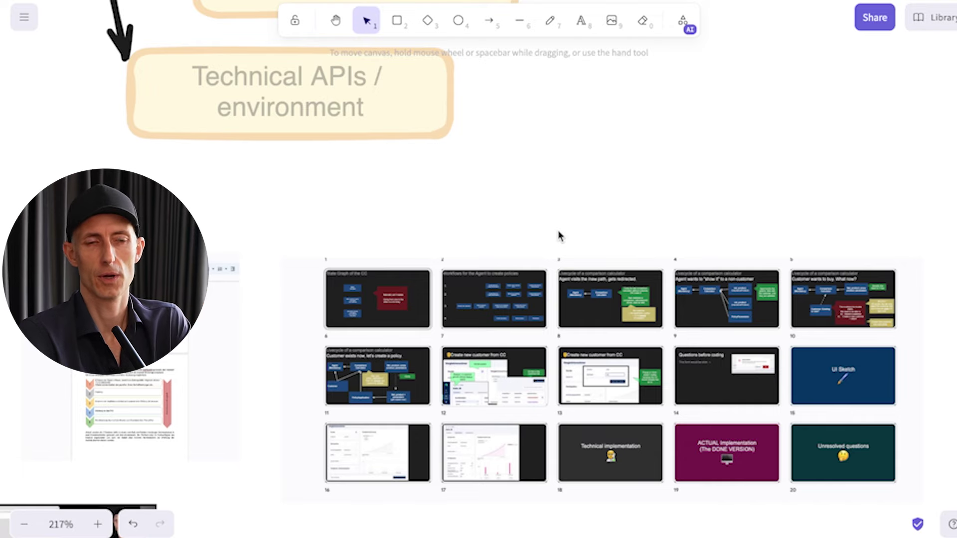
scroll(558, 235, left, 13)
scroll(558, 235, up, 5)
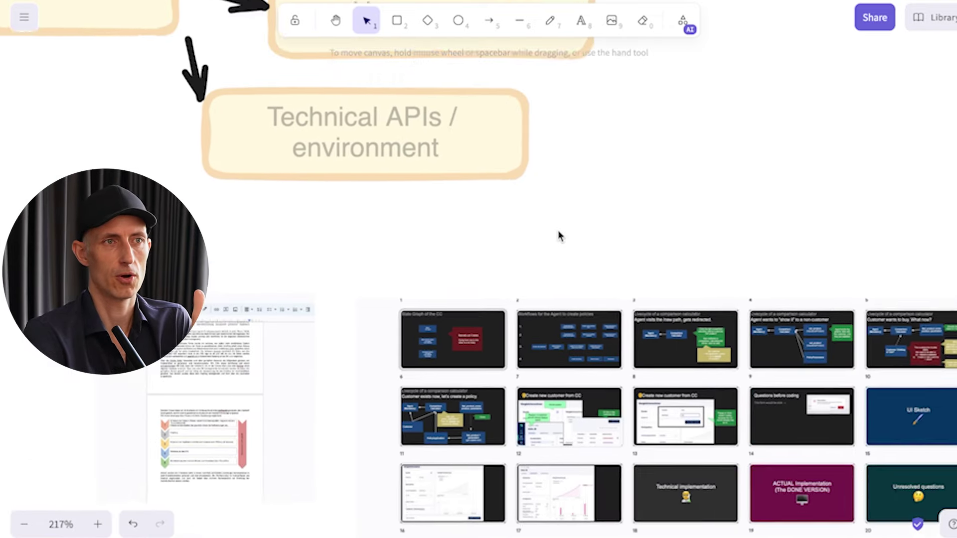
scroll(558, 236, left, 5)
scroll(558, 235, down, 2)
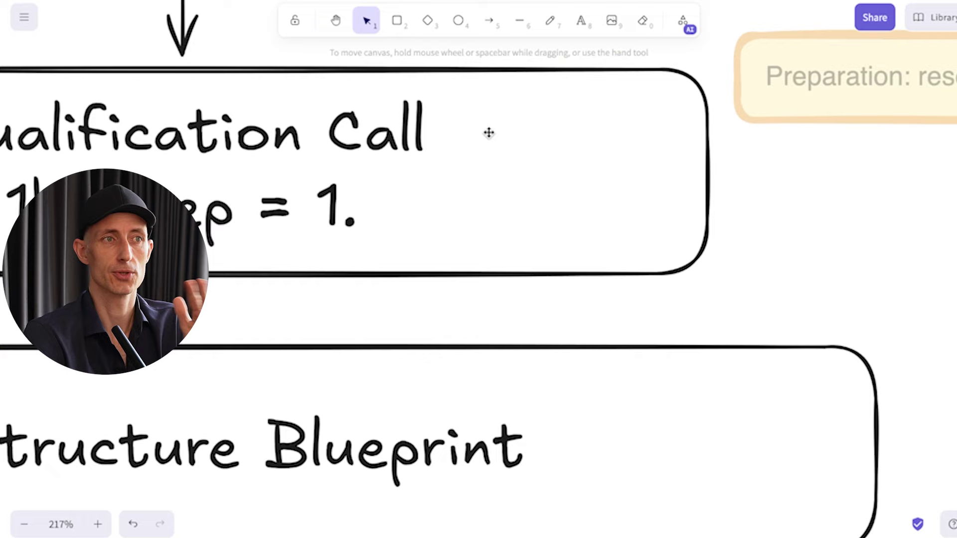
click(366, 93)
click(789, 194)
scroll(788, 187, left, 6)
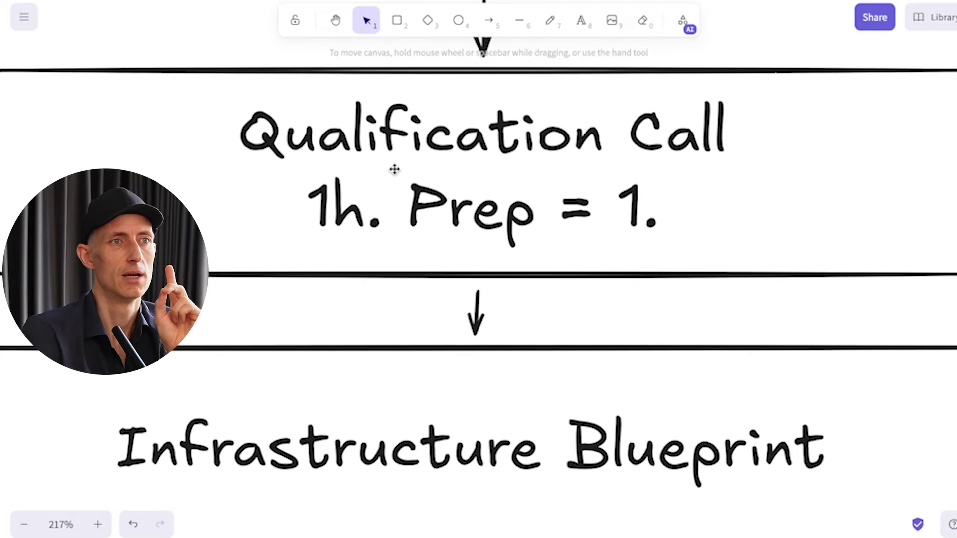
click(329, 181)
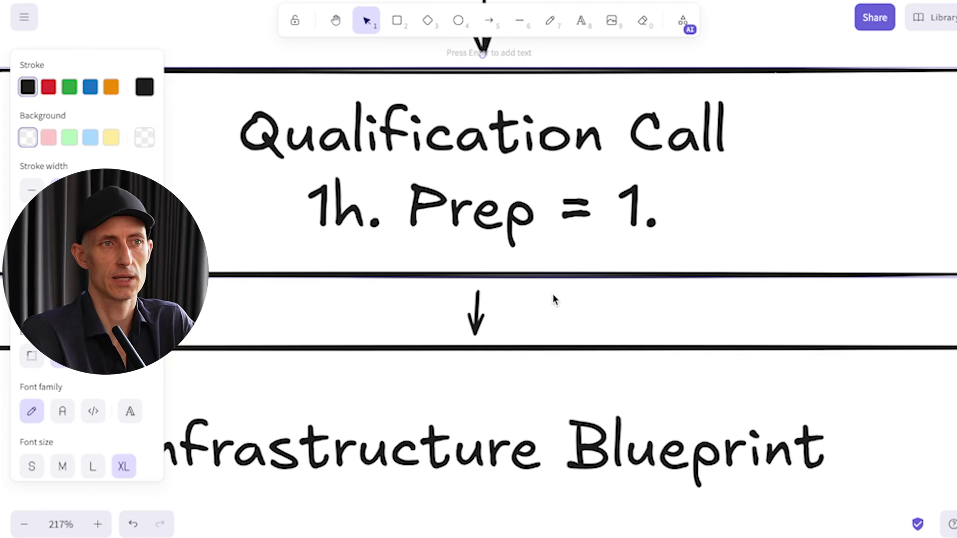
scroll(553, 299, down, 1)
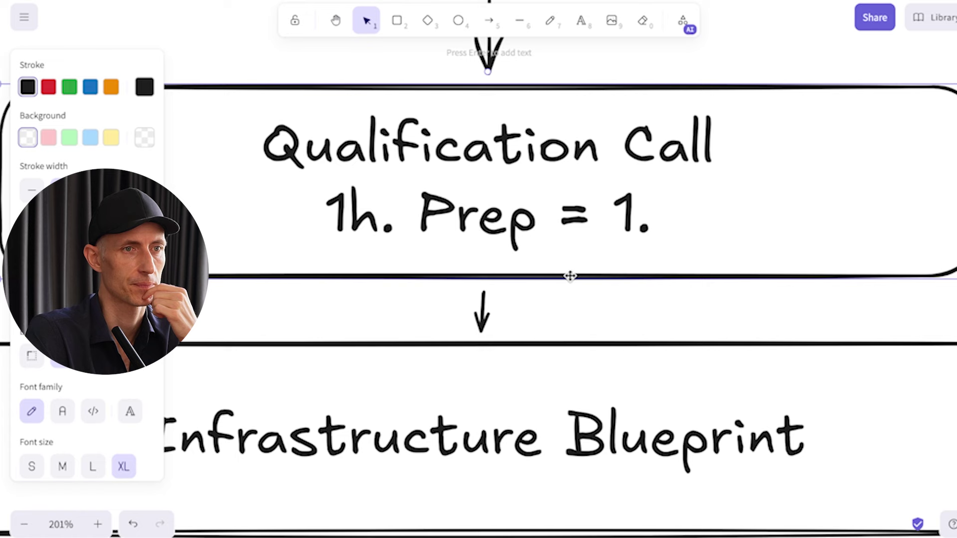
click(411, 323)
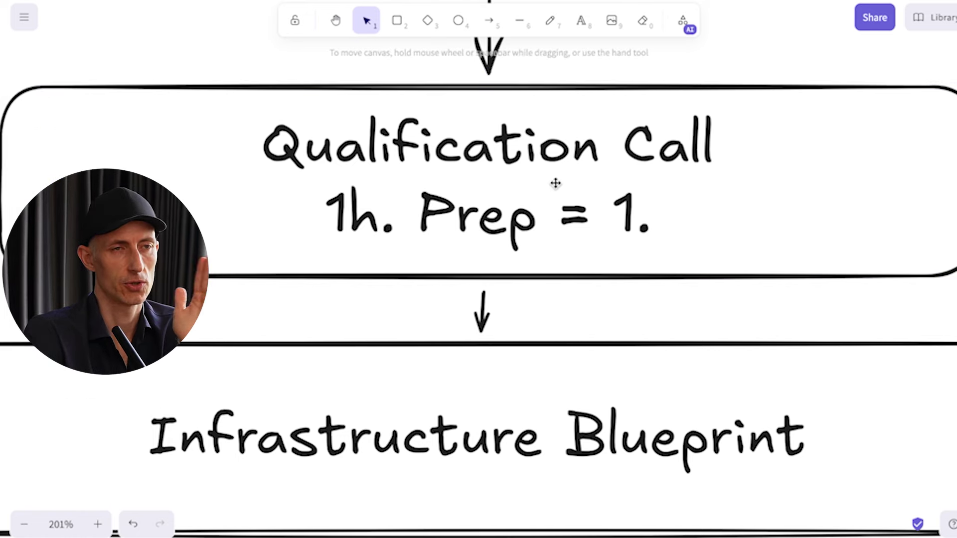
click(383, 344)
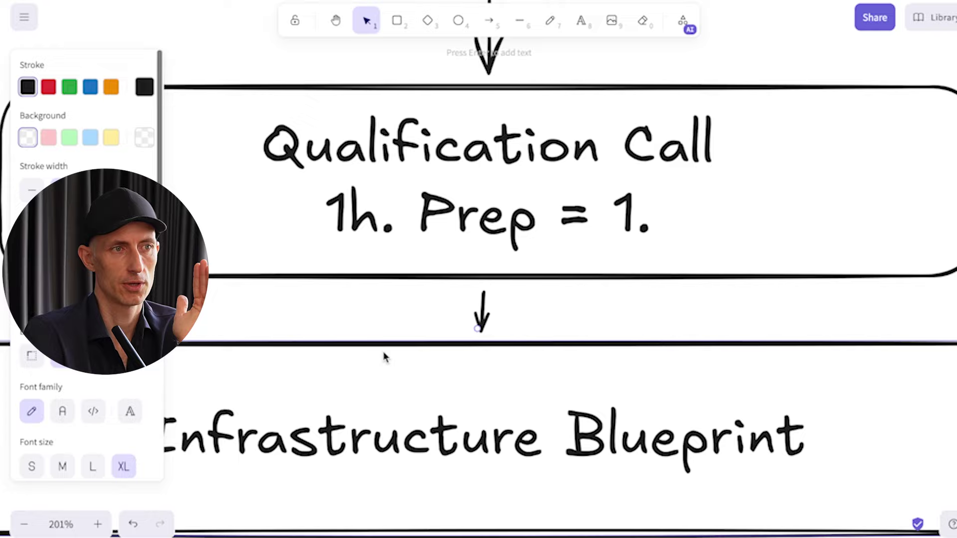
scroll(384, 356, down, 3)
scroll(384, 357, right, 6)
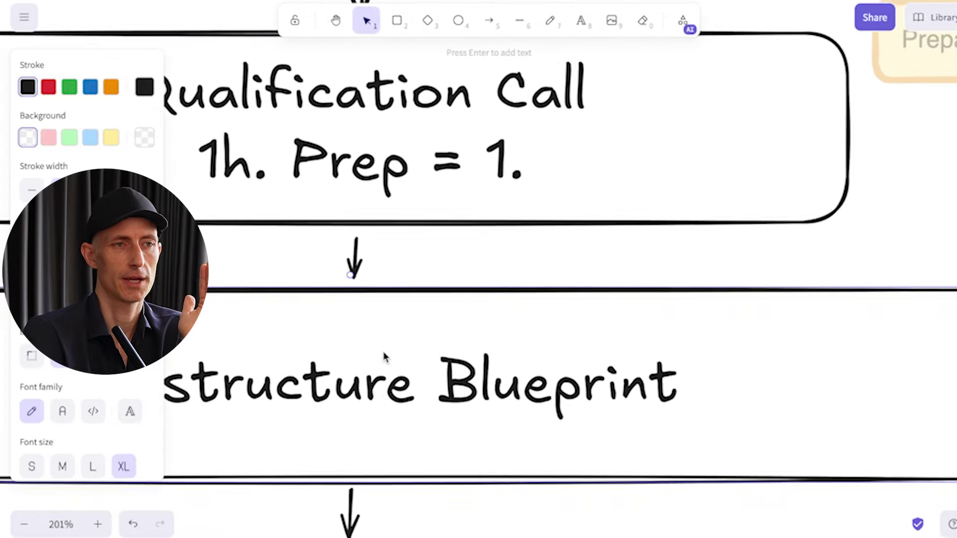
scroll(693, 364, down, 3)
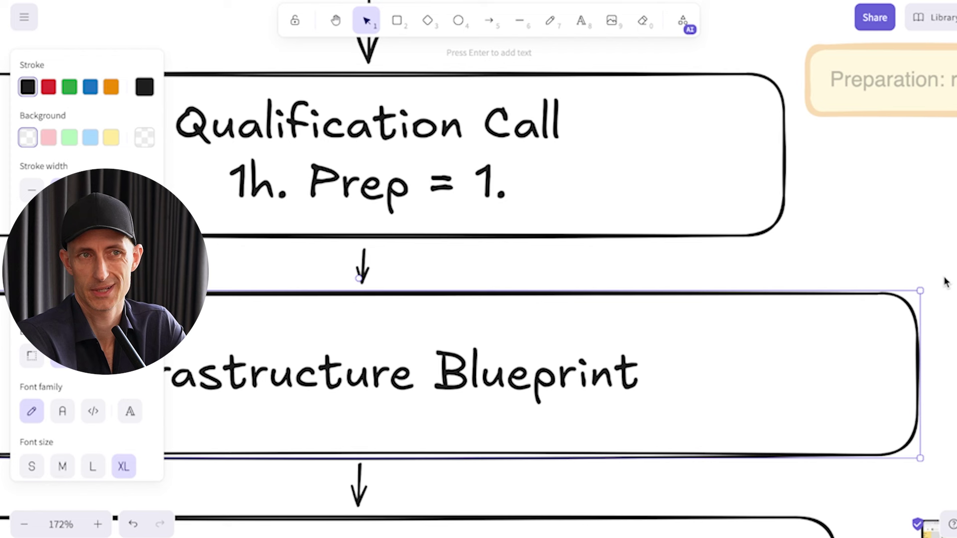
click(877, 255)
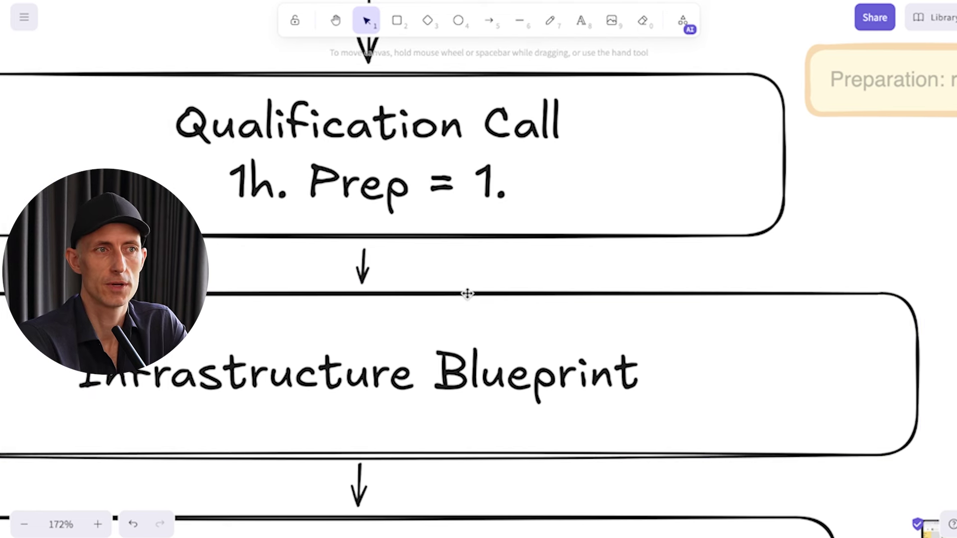
click(285, 366)
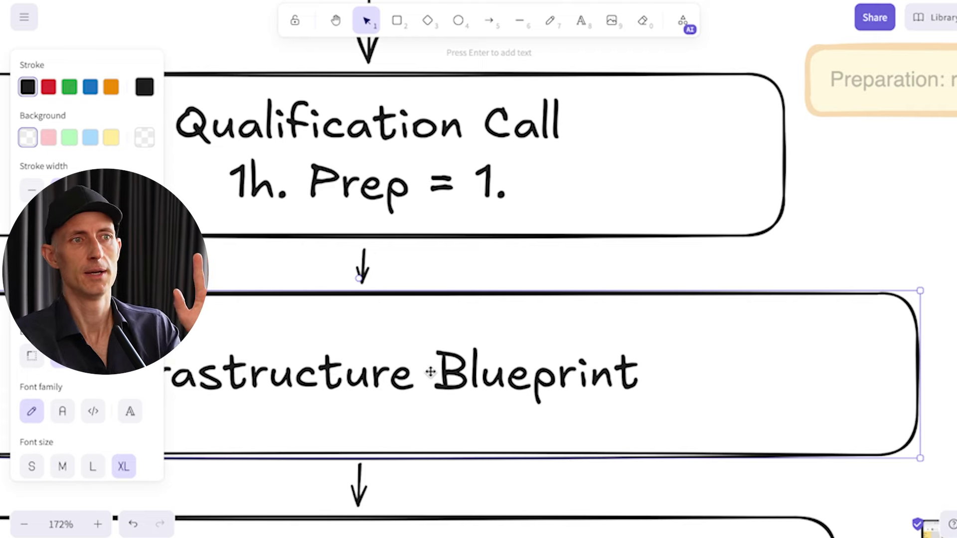
scroll(430, 371, down, 3)
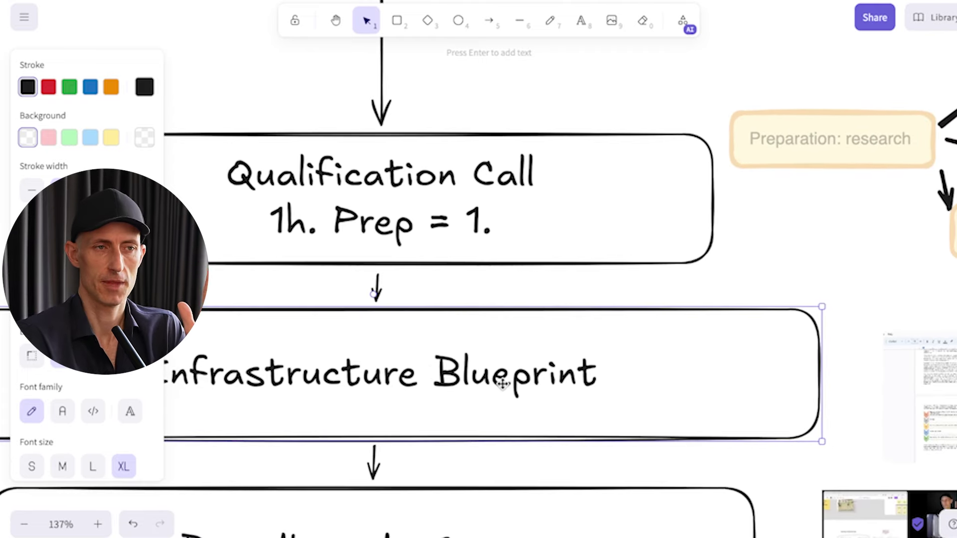
scroll(502, 379, left, 2)
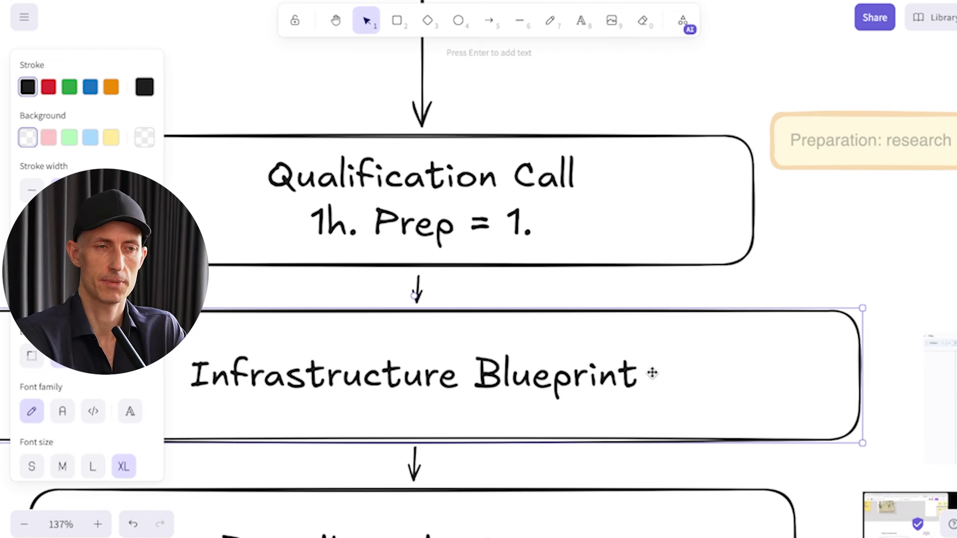
click(884, 373)
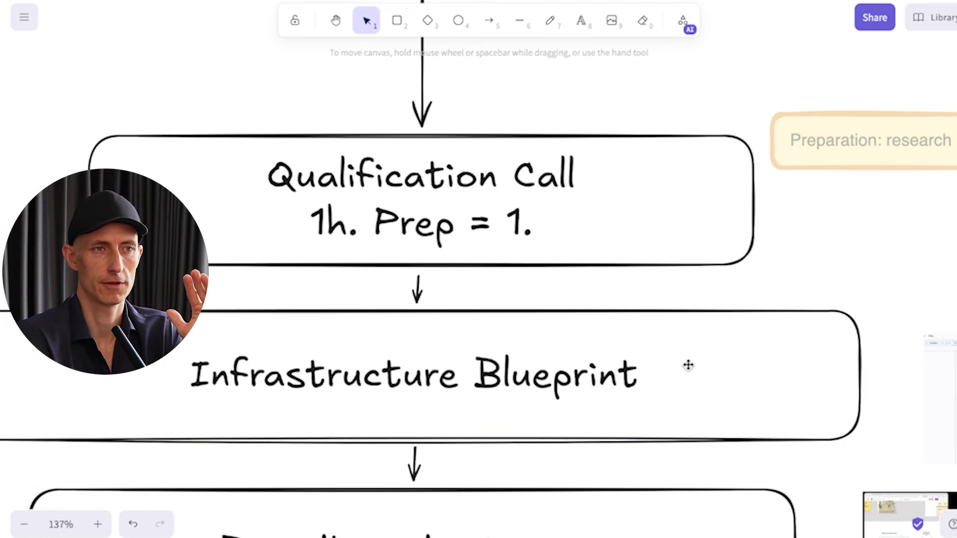
click(684, 313)
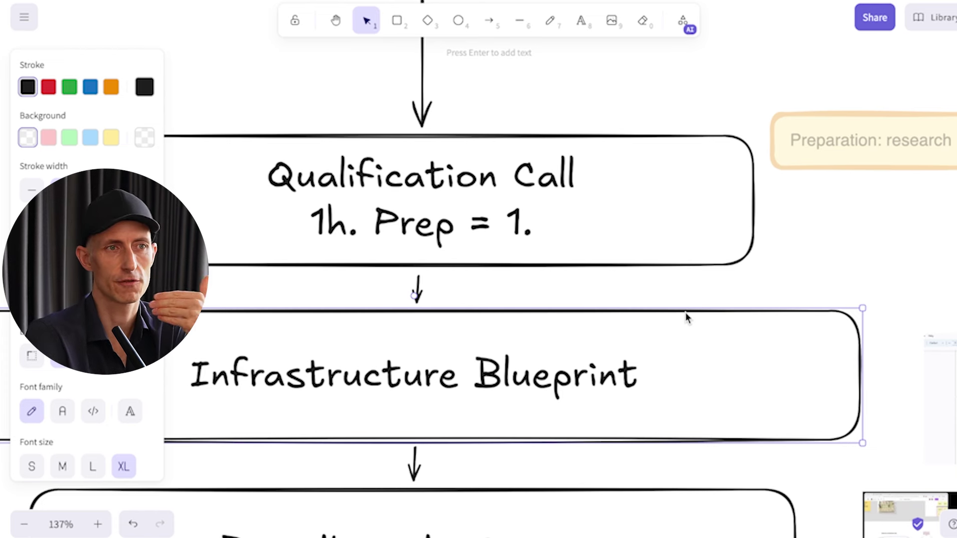
click(875, 319)
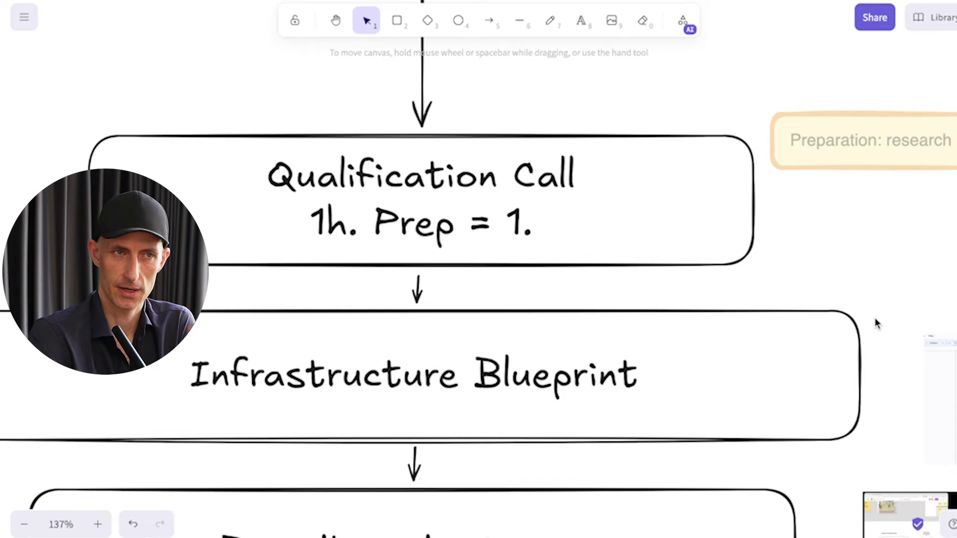
scroll(874, 318, right, 4)
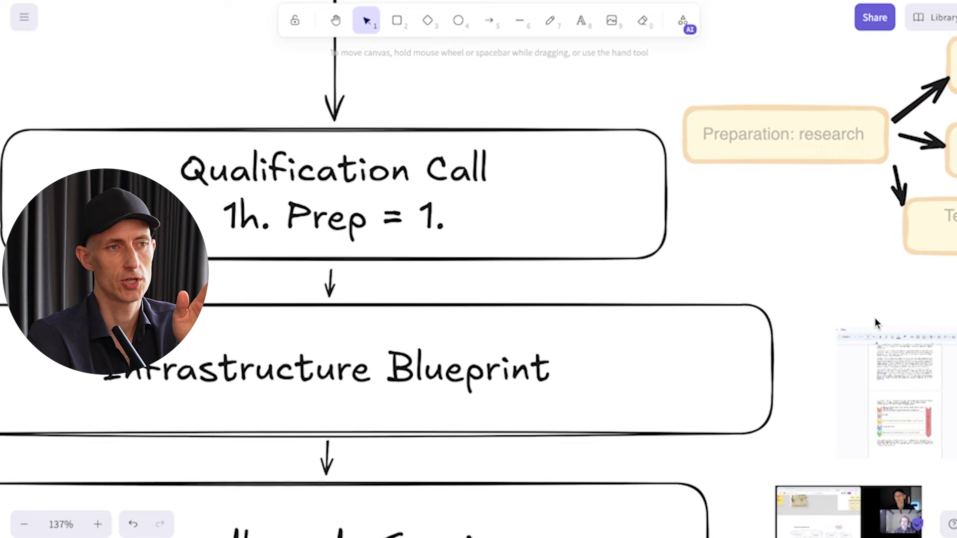
click(762, 316)
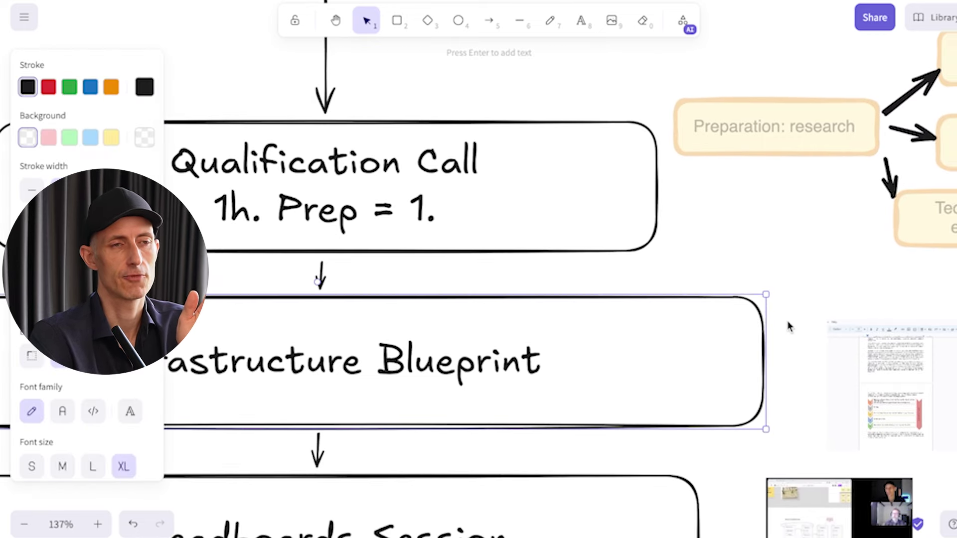
click(787, 326)
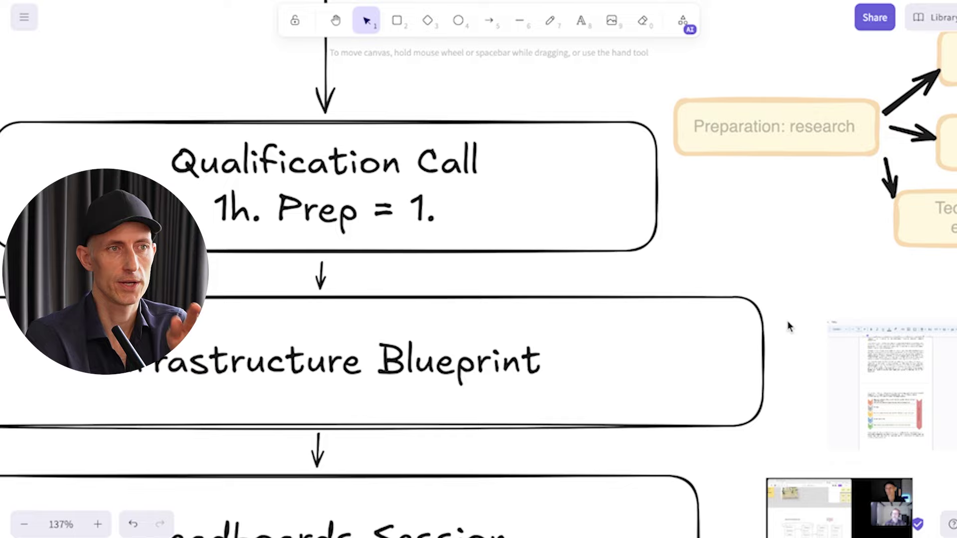
scroll(787, 326, right, 10)
scroll(665, 386, right, 2)
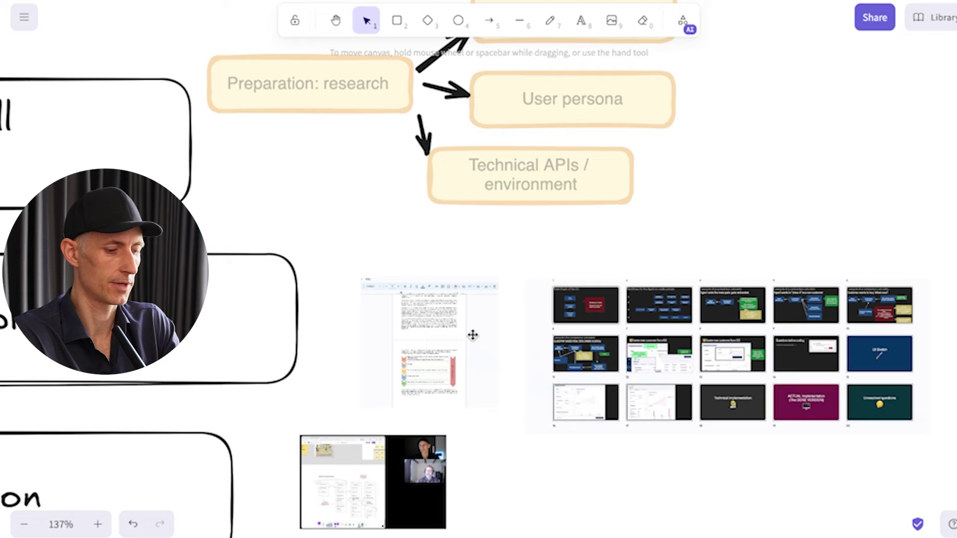
- In a new tab, go to the Pairing.dev site and open its Case Studies page
key(ctrl+t)
text(paip)
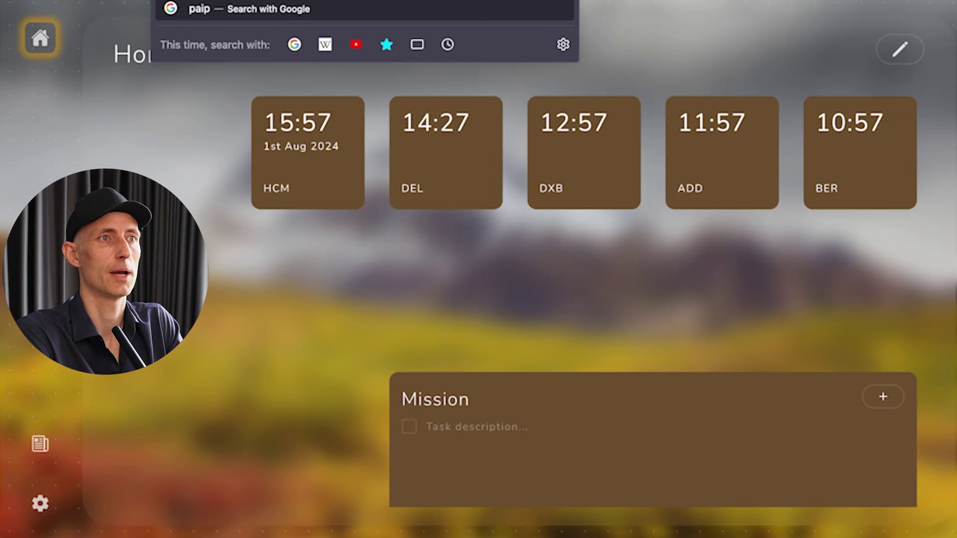
key(BackSpace)
text(ring.)
key(Return)
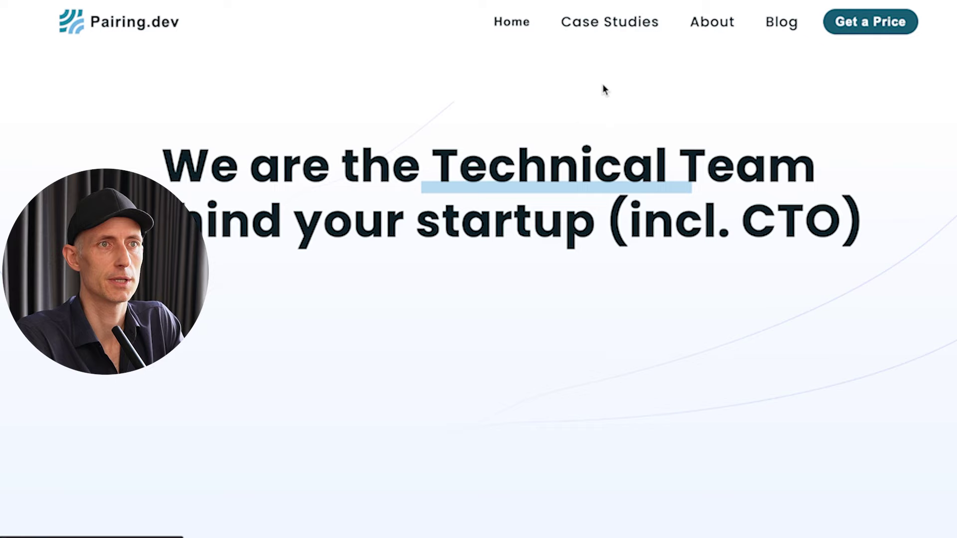
click(609, 31)
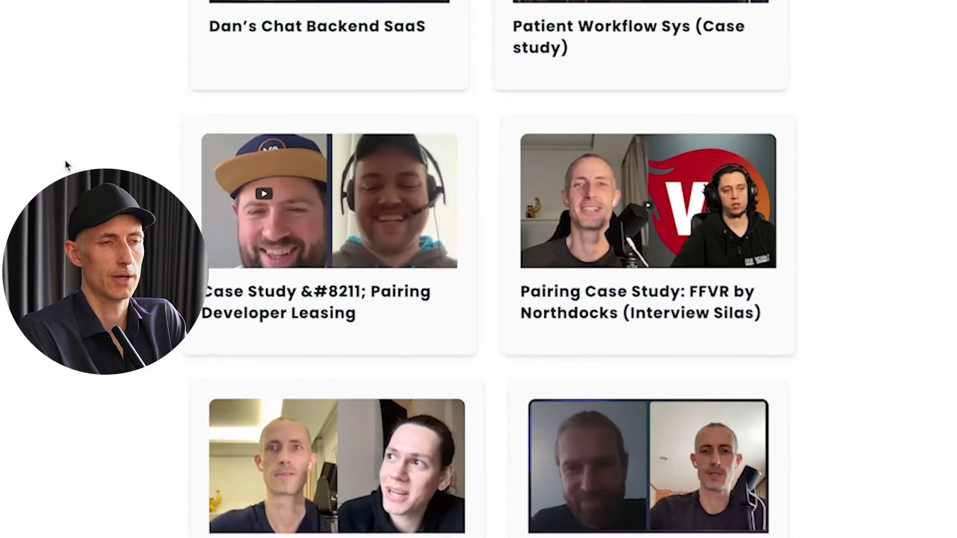
- Add a '2-5h' estimate on a new line under Infrastructure Blueprint
key(Home)
scroll(65, 160, down, 1)
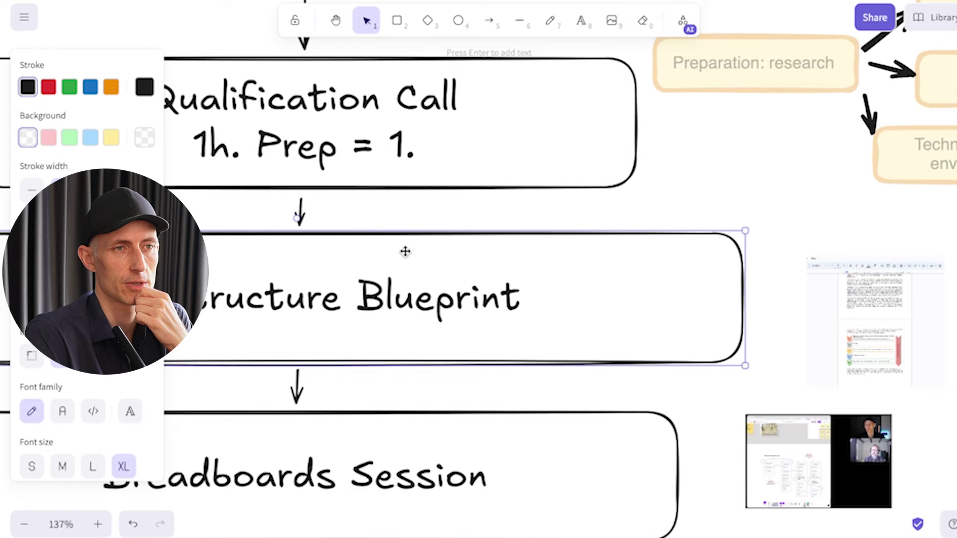
scroll(402, 249, left, 2)
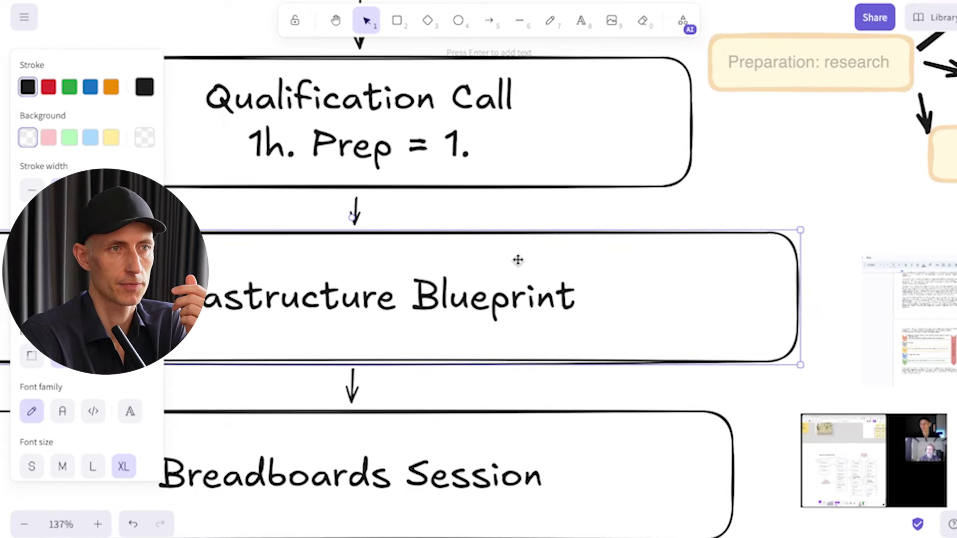
scroll(547, 258, left, 2)
double_click(558, 298)
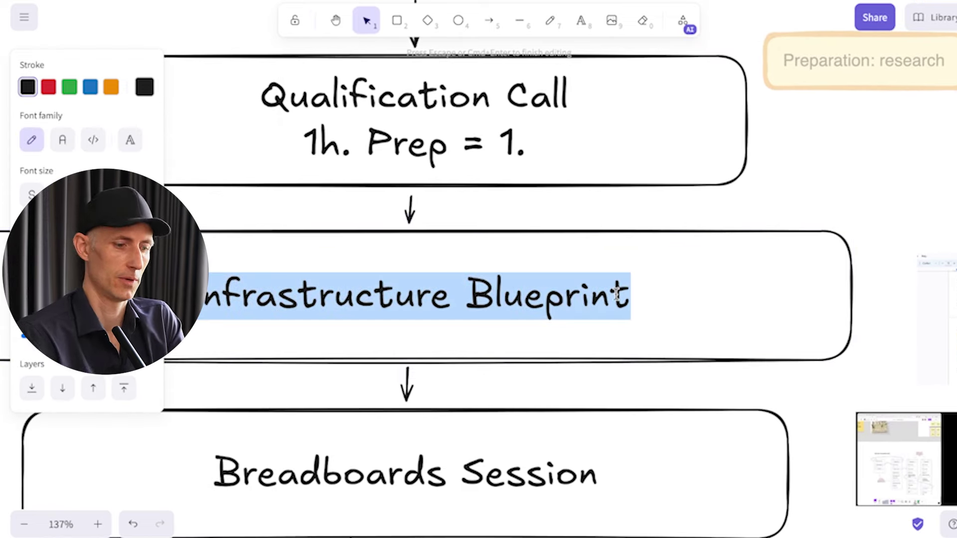
key(End)
key(Return)
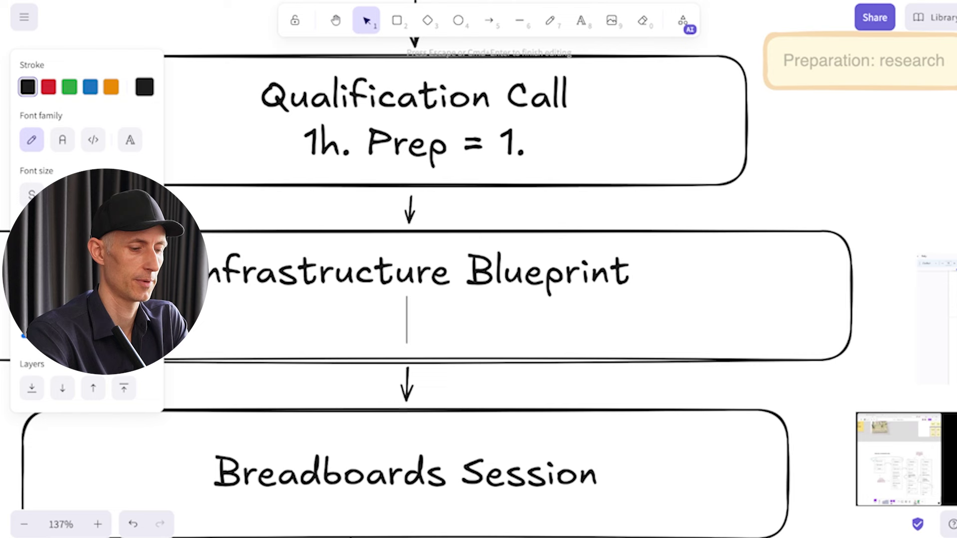
text(2)
key(BackSpace)
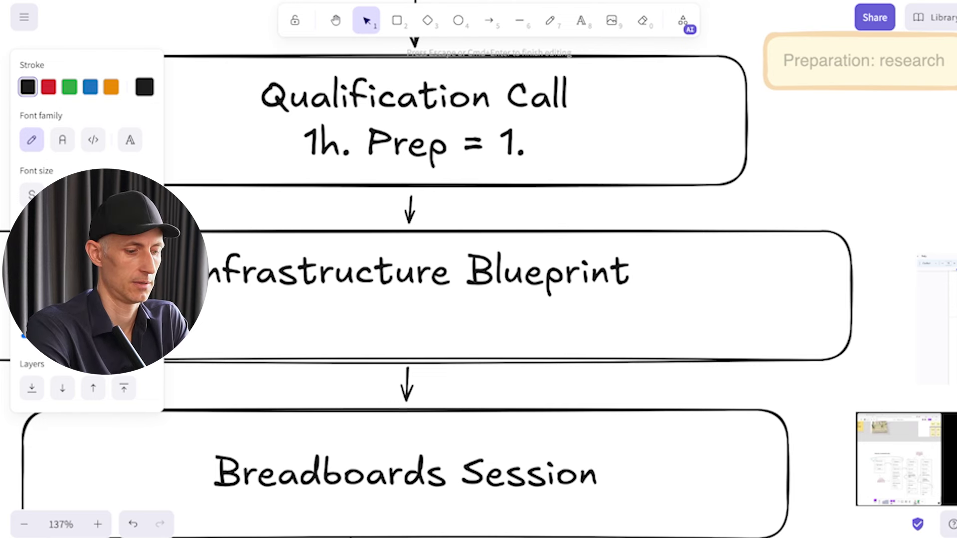
text(2)
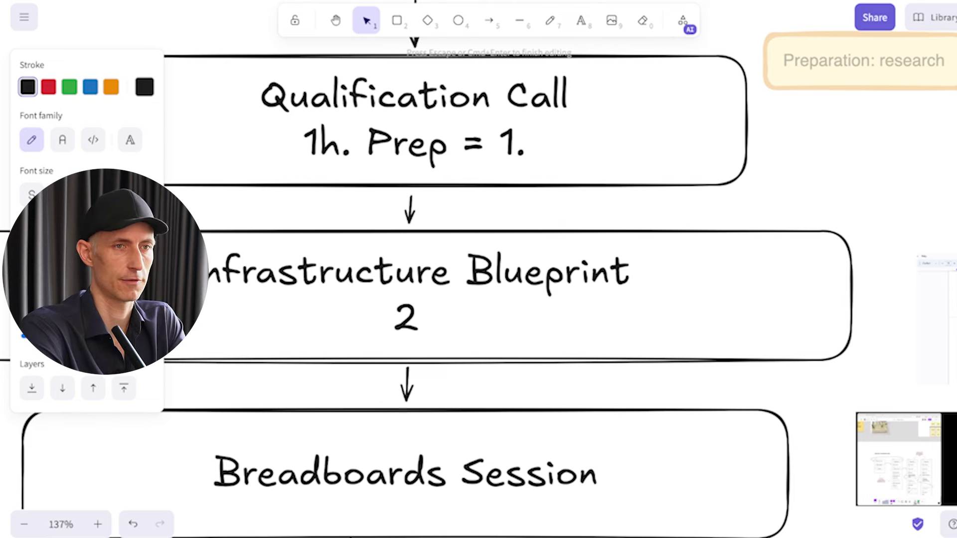
text(-5h)
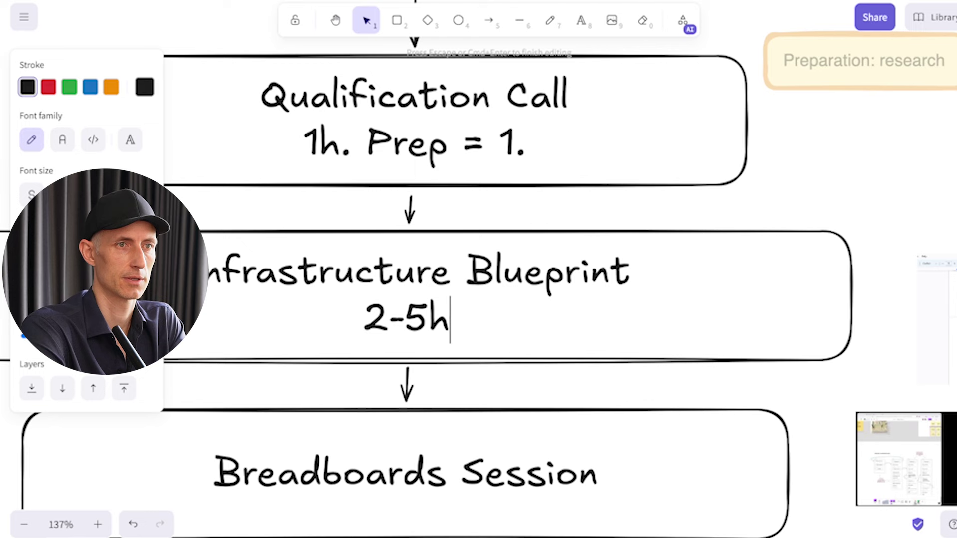
scroll(479, 269, down, 2)
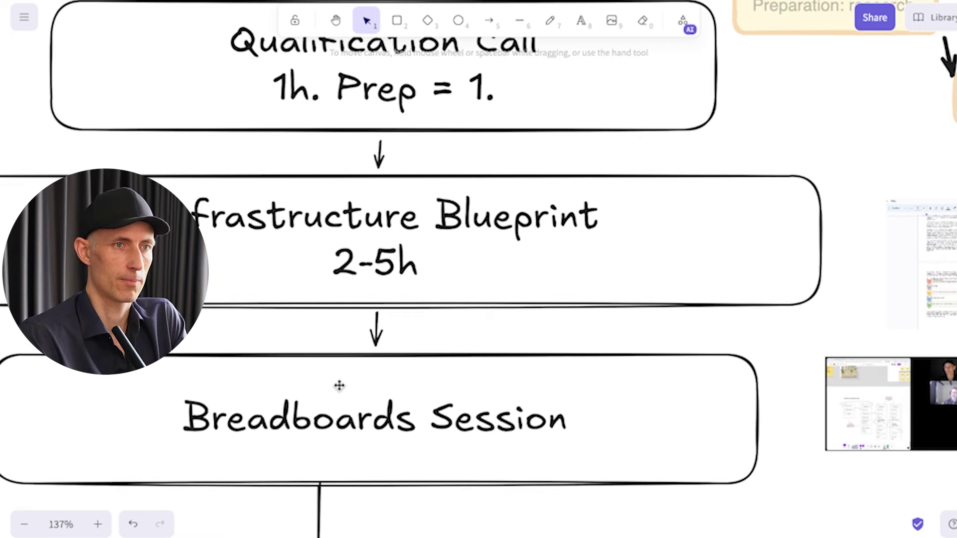
- Rename the Breadboards Session box to 'Breadboarding Session'
double_click(398, 414)
key(Delete)
text(ing)
click(797, 488)
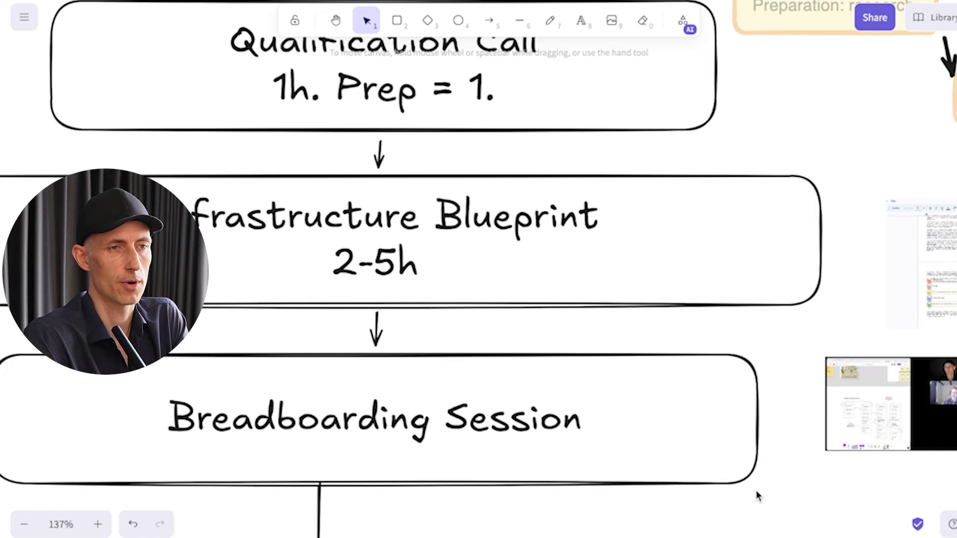
scroll(756, 495, down, 1)
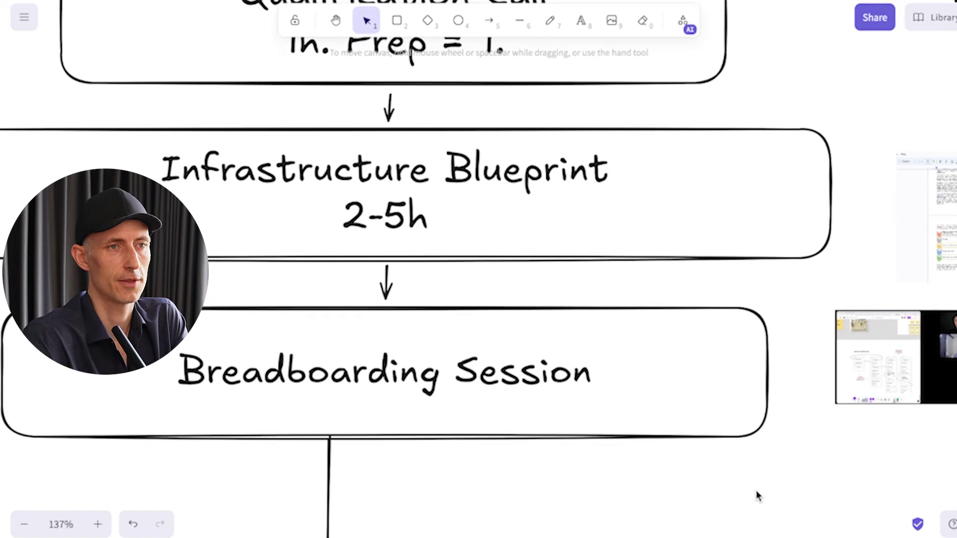
click(338, 315)
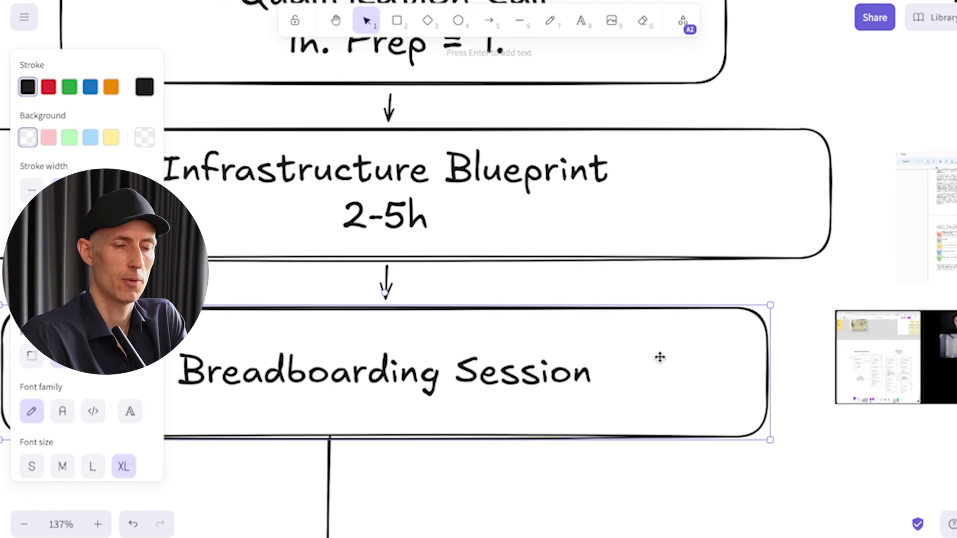
click(795, 370)
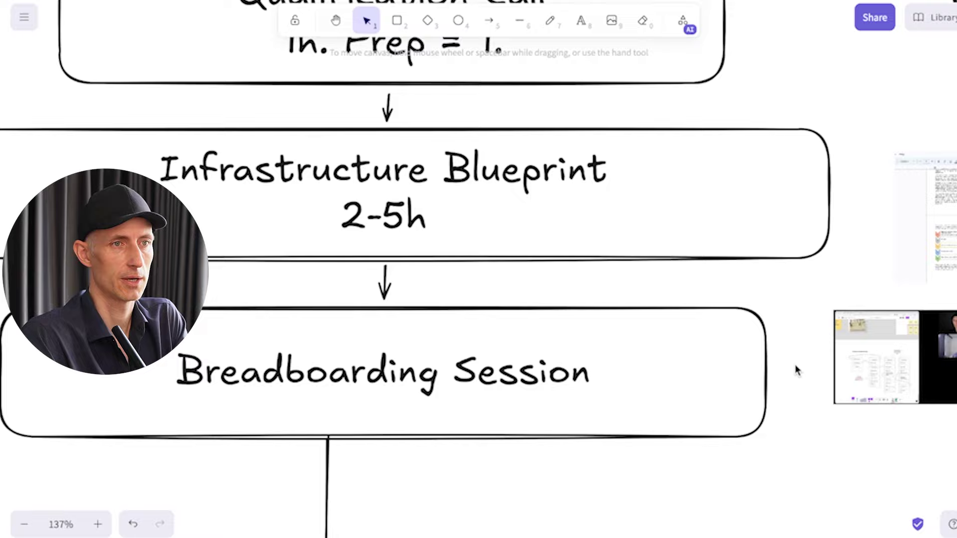
- Zoom in on the embedded breadboarding call screenshot until it fills the view
scroll(795, 370, right, 2)
scroll(795, 370, down, 1)
scroll(796, 369, right, 5)
scroll(795, 368, up, 1)
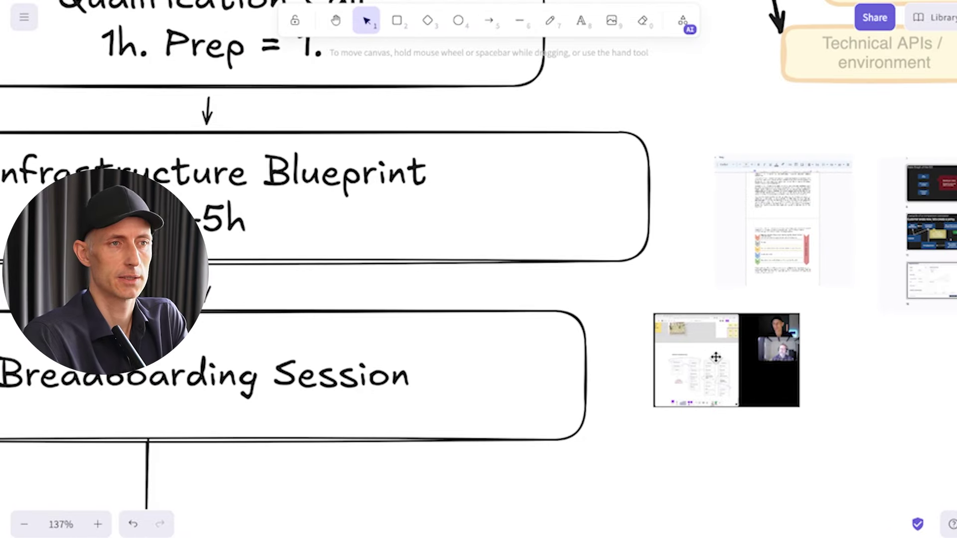
scroll(715, 357, up, 5)
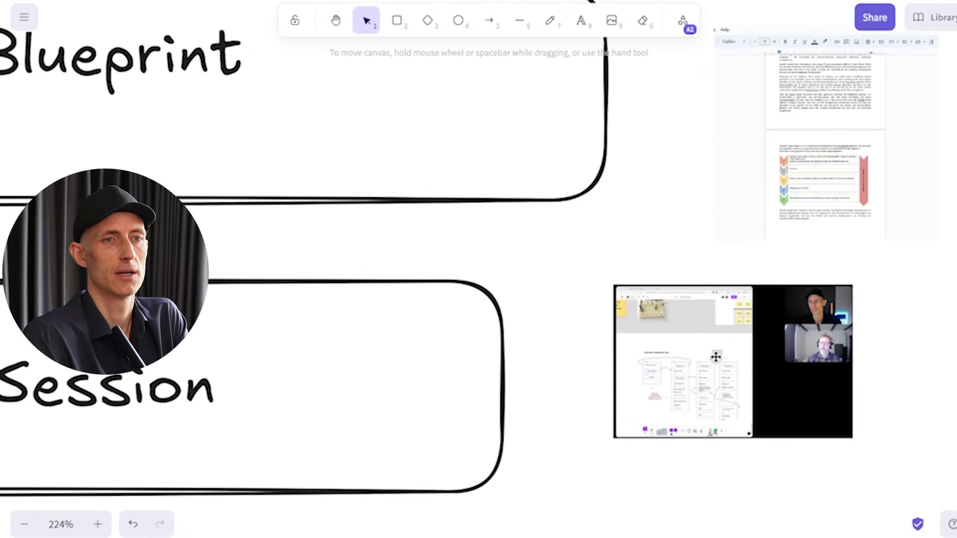
scroll(575, 368, right, 4)
scroll(575, 369, down, 1)
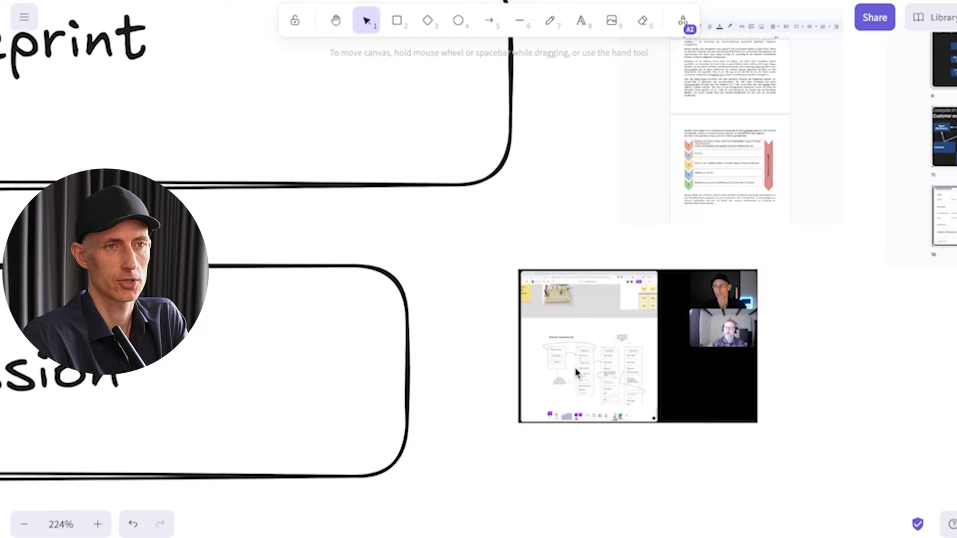
scroll(575, 366, up, 2)
scroll(589, 330, down, 1)
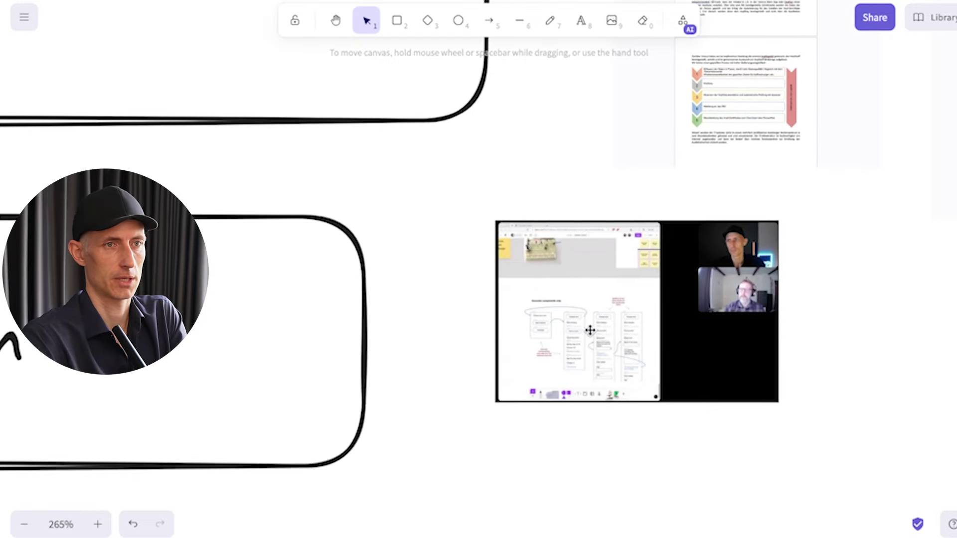
scroll(590, 330, up, 9)
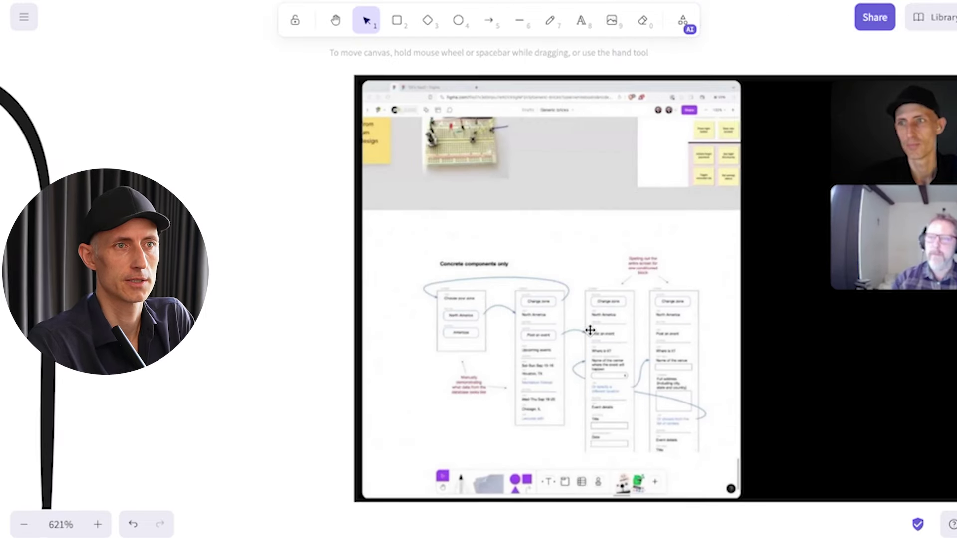
scroll(590, 329, right, 5)
scroll(589, 330, up, 1)
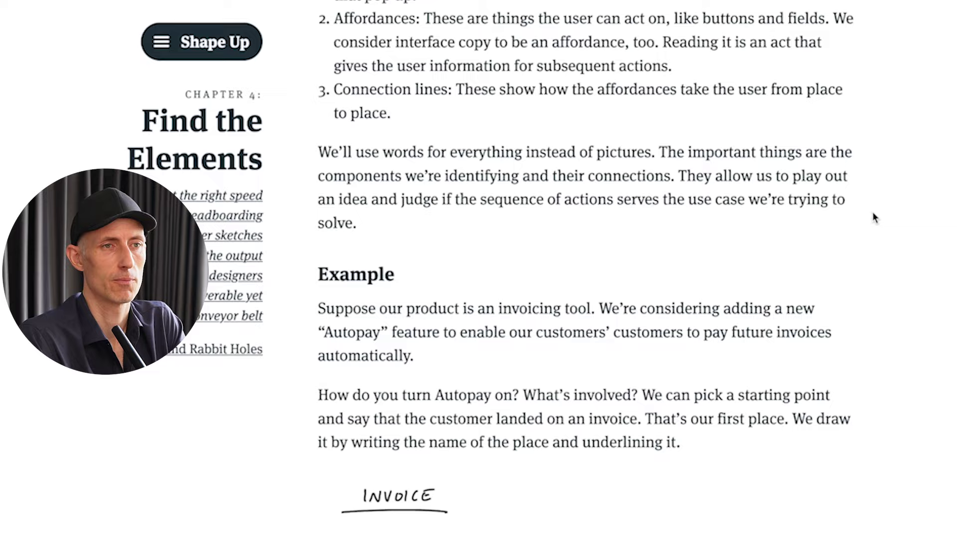
scroll(846, 216, down, 4)
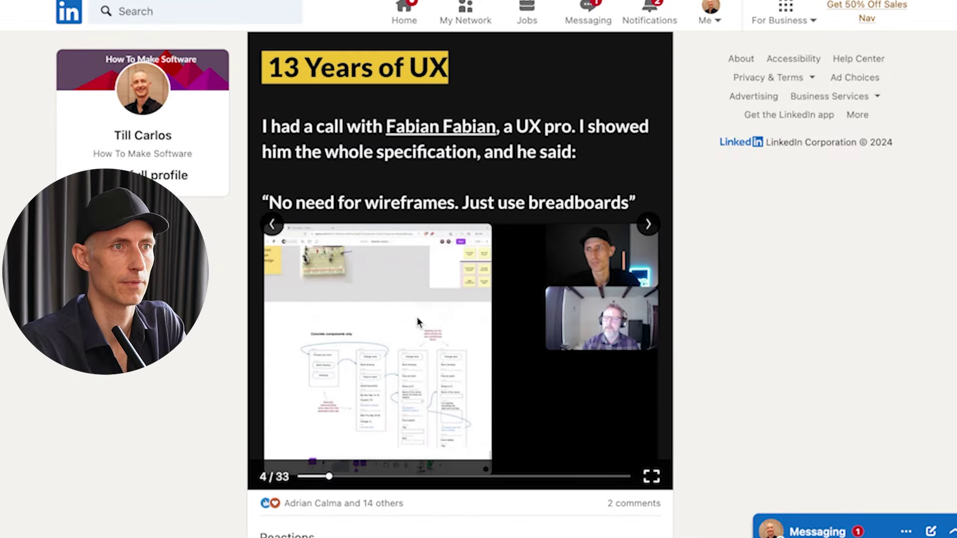
- Page the breadboards post carousel to slide 12/33, 'Output from the UXer'
click(273, 225)
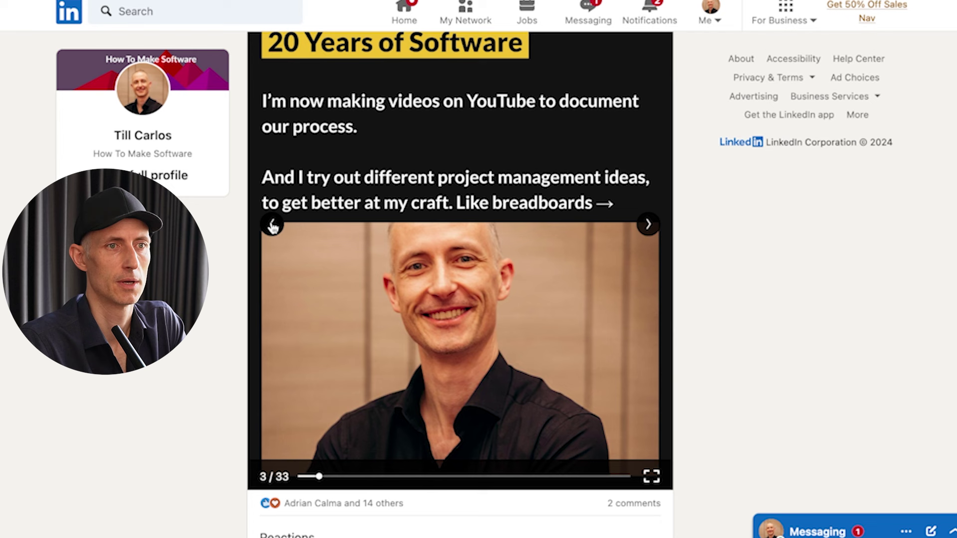
click(272, 225)
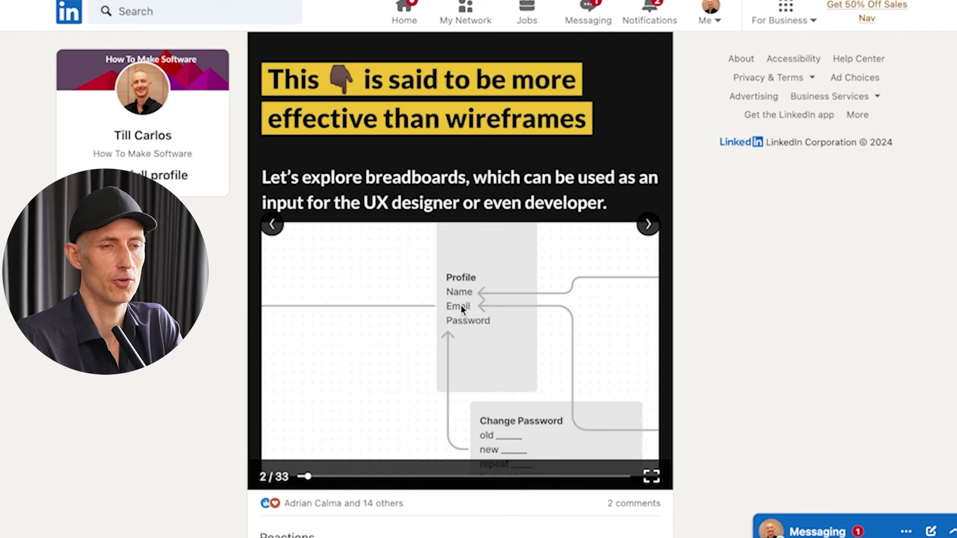
click(647, 224)
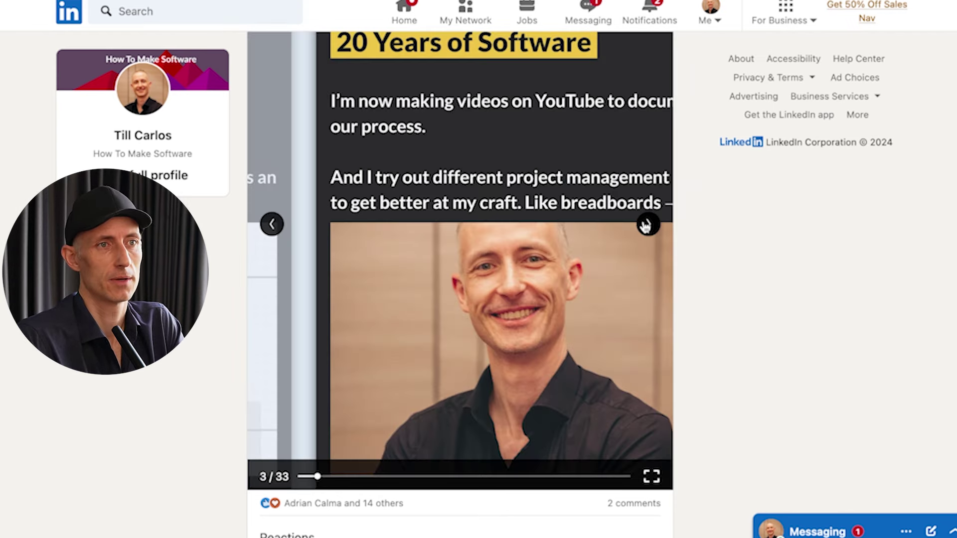
click(647, 224)
click(647, 224)
click(647, 224)
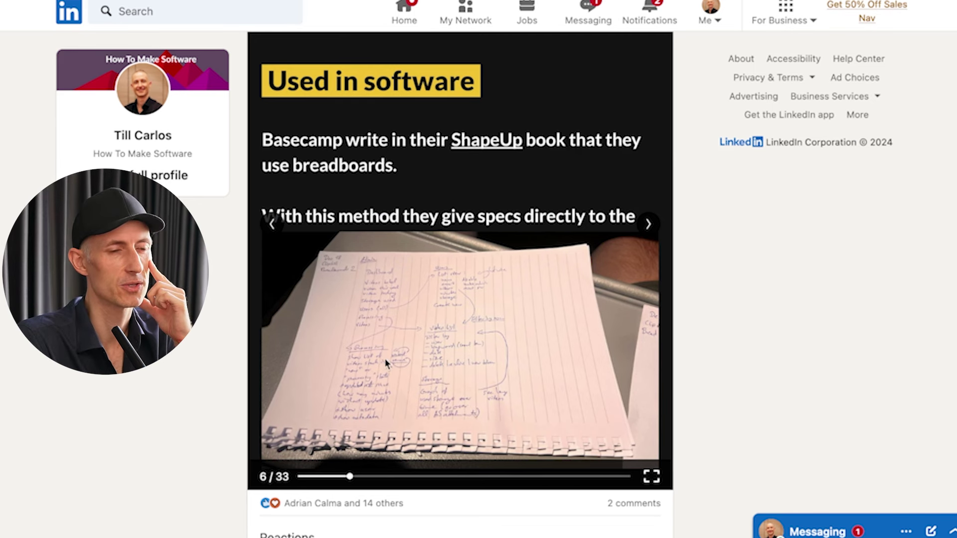
click(649, 224)
click(648, 225)
click(648, 225)
click(648, 226)
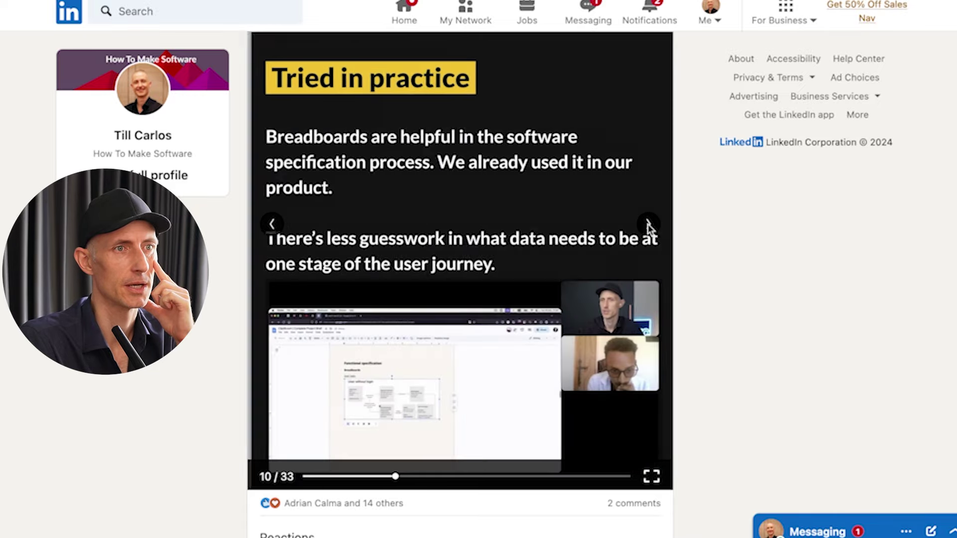
click(648, 225)
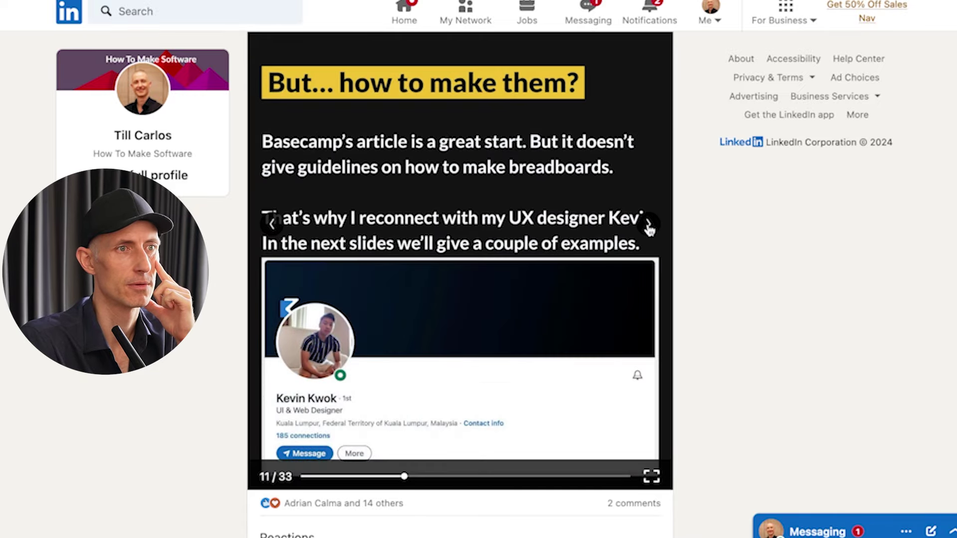
click(648, 225)
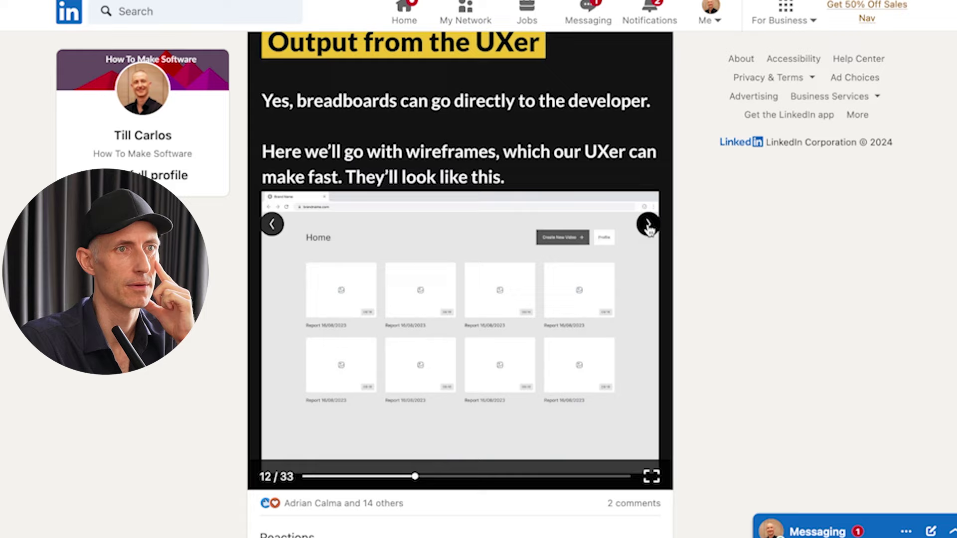
click(648, 225)
click(272, 224)
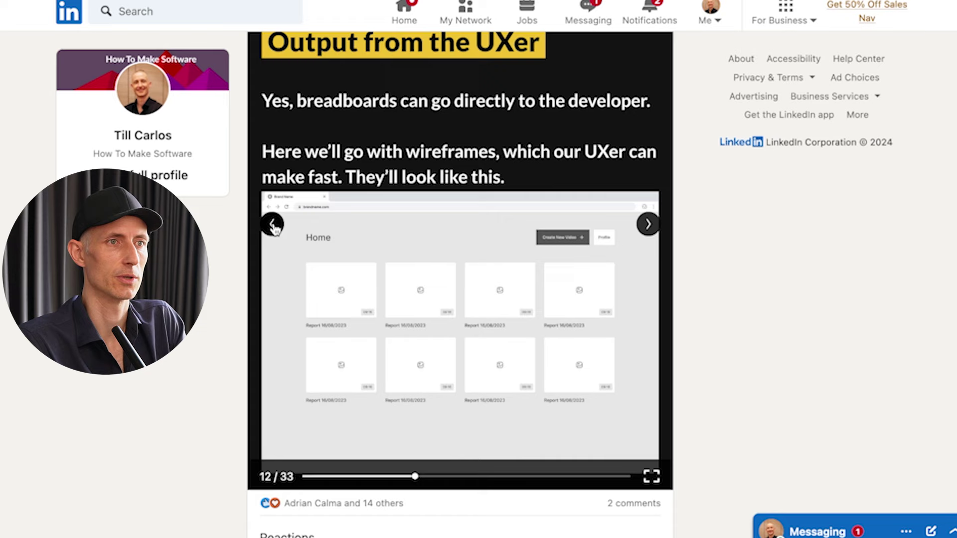
scroll(256, 249, up, 7)
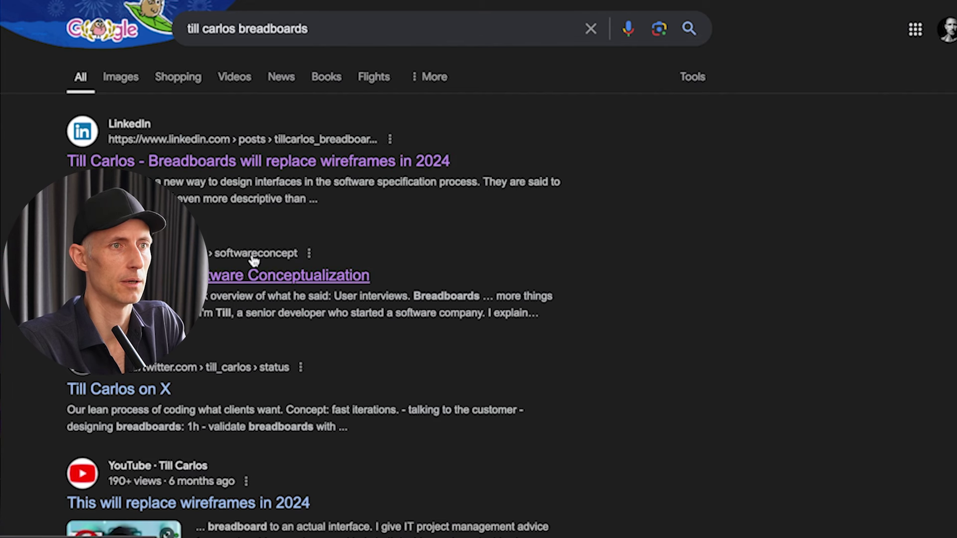
scroll(254, 260, down, 1)
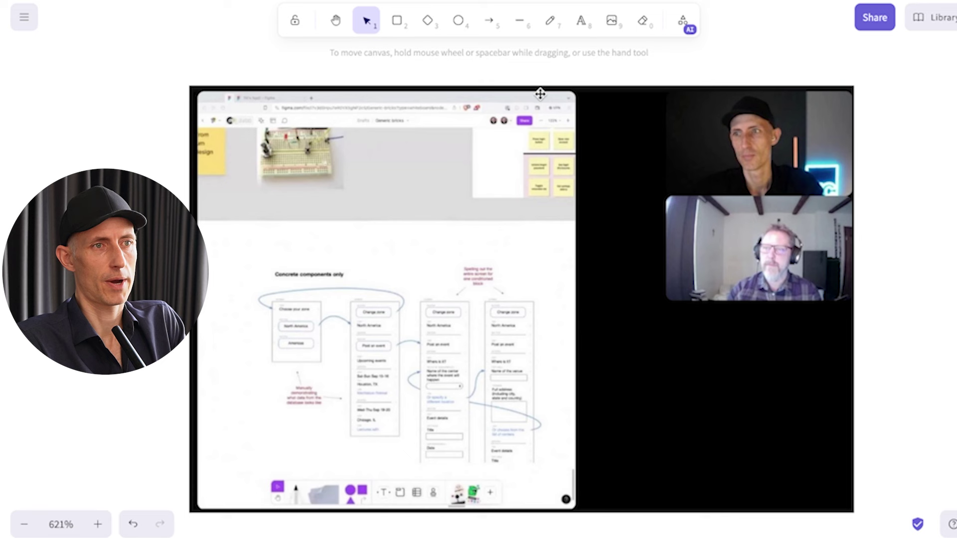
- Zoom out from 621% to about 277% so the Breadboarding Session box shows
scroll(540, 94, down, 4)
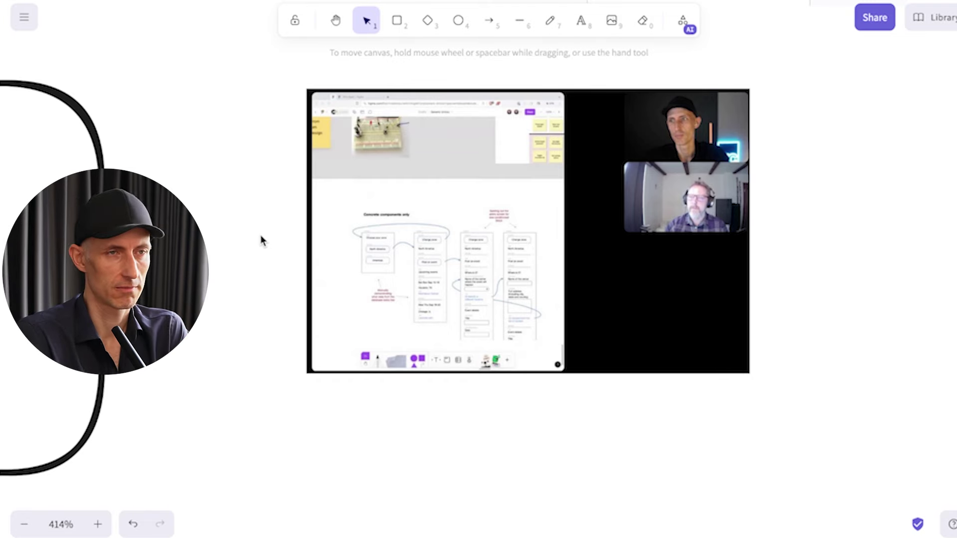
key(shift+1)
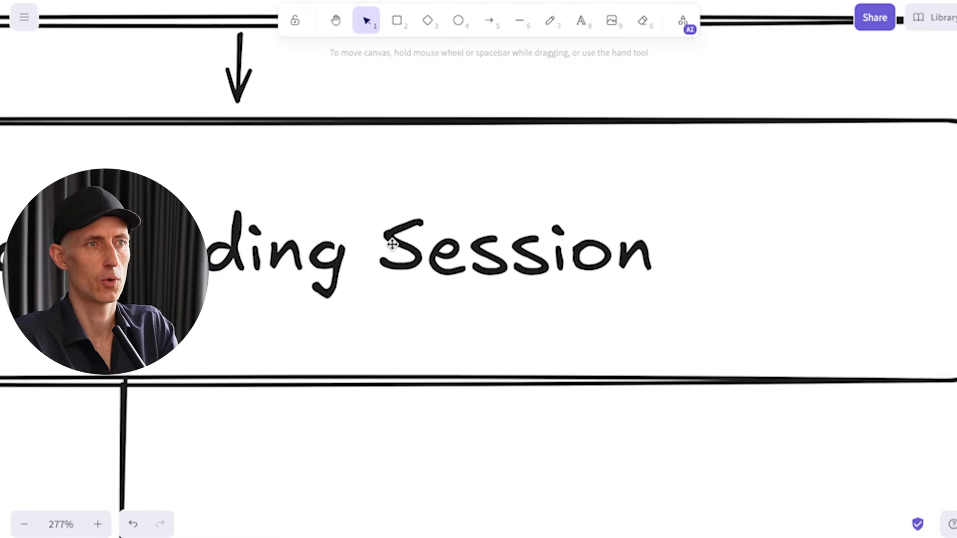
- Add a '1-4h' estimate on a new line under the Breadboarding Session title
scroll(392, 243, left, 5)
scroll(392, 245, down, 3)
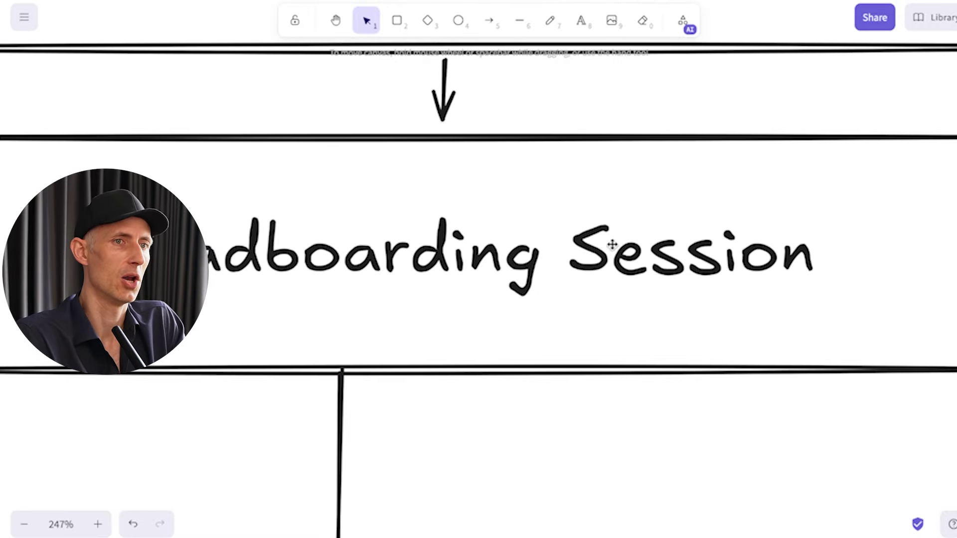
click(643, 244)
double_click(643, 244)
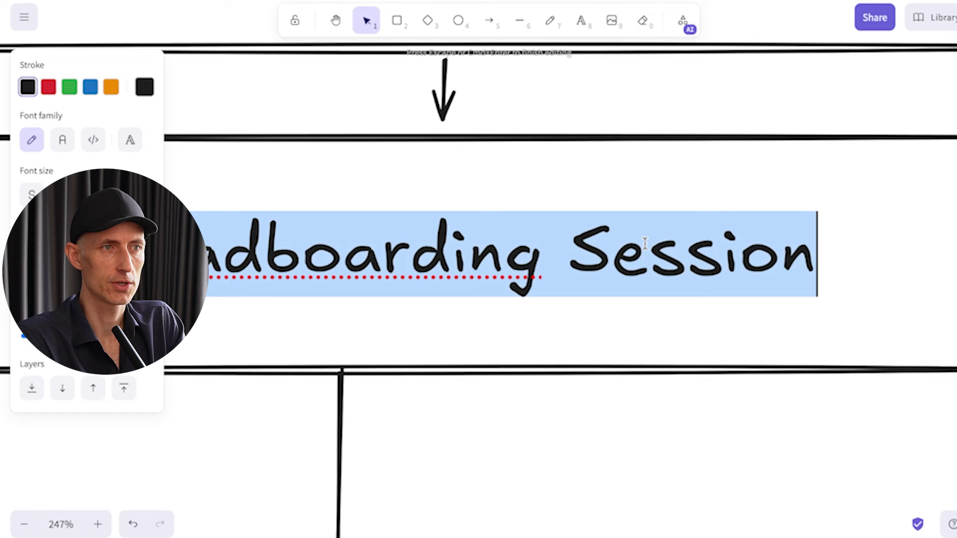
key(Right)
key(Return)
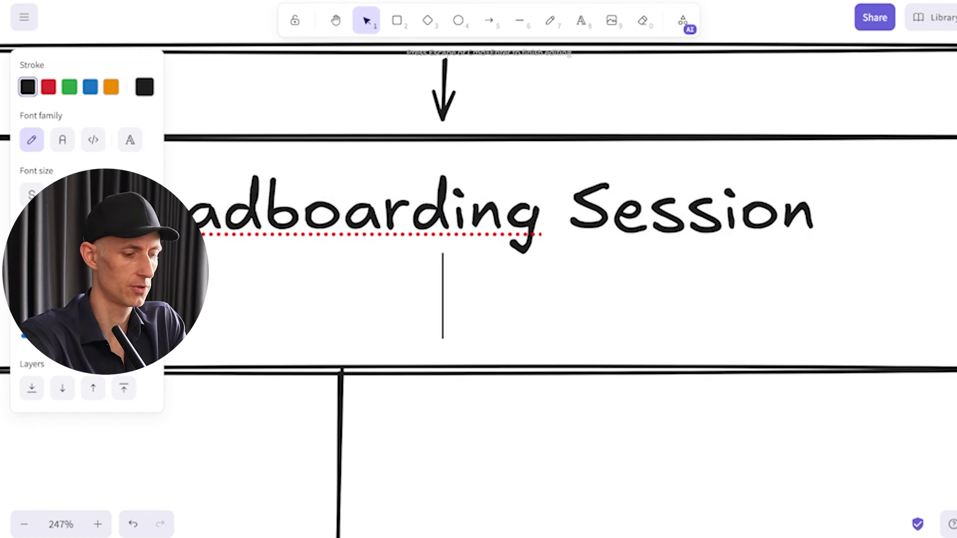
text(1-4h)
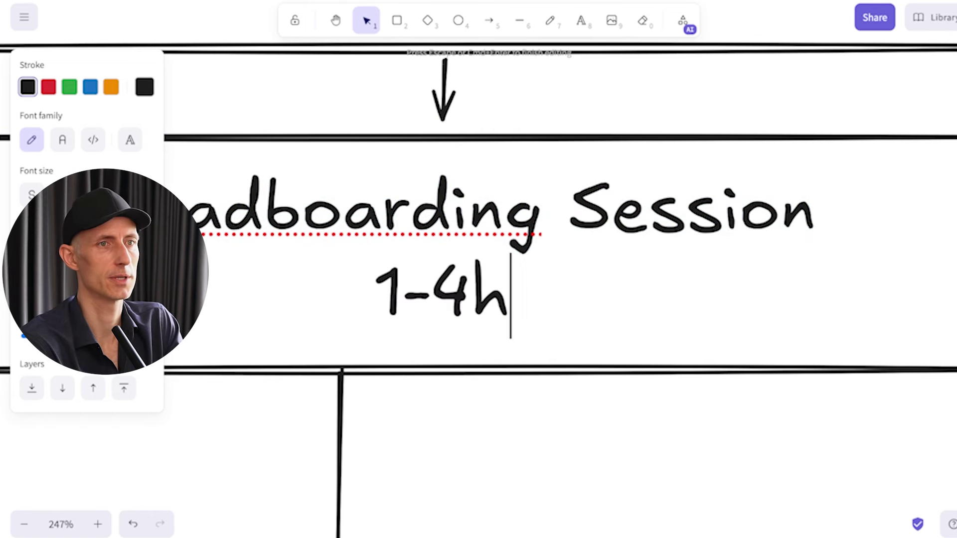
click(654, 457)
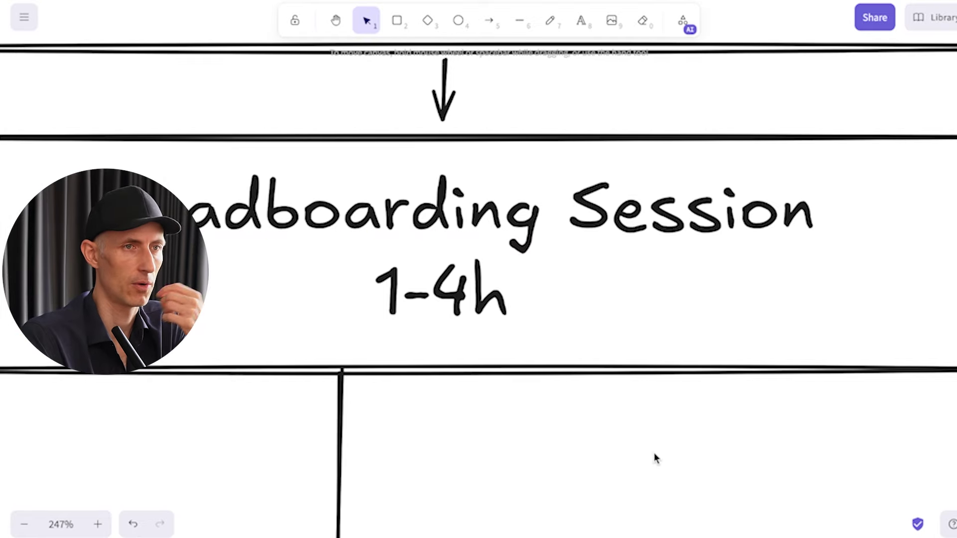
scroll(654, 455, down, 4)
scroll(654, 452, right, 2)
scroll(653, 452, down, 1)
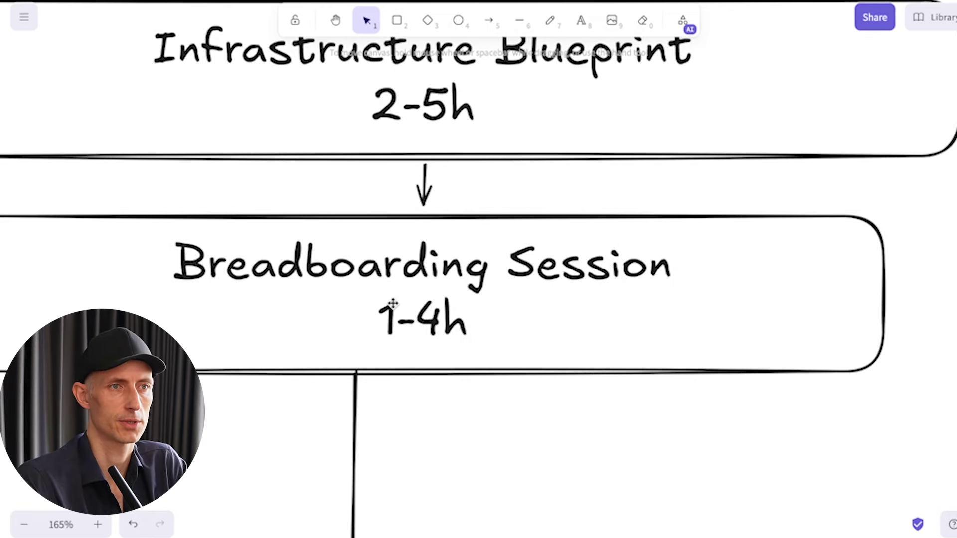
scroll(392, 303, down, 2)
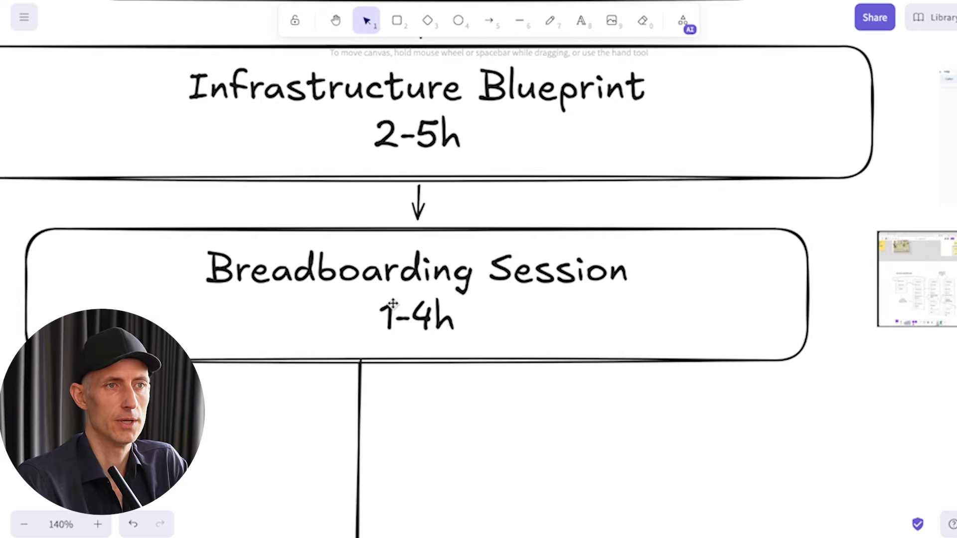
scroll(553, 309, down, 1)
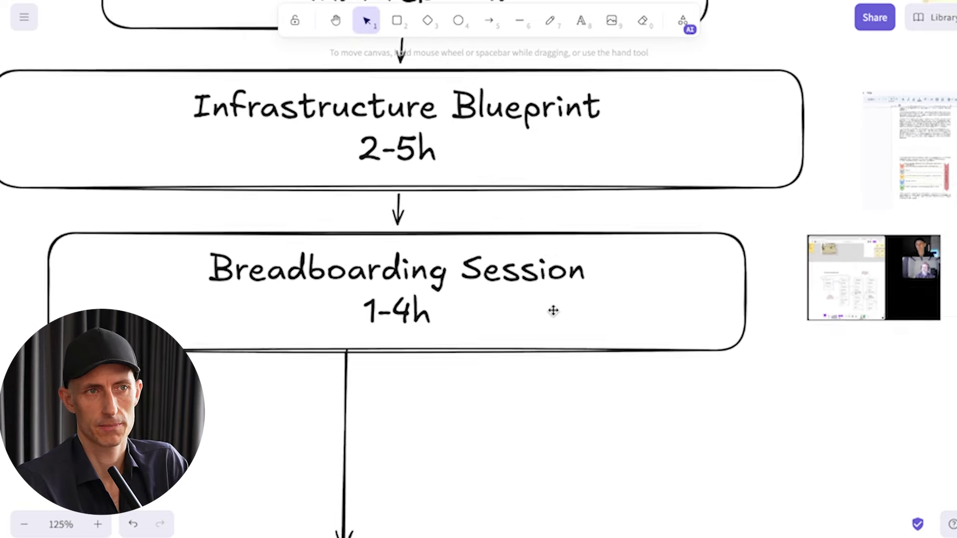
scroll(553, 311, down, 2)
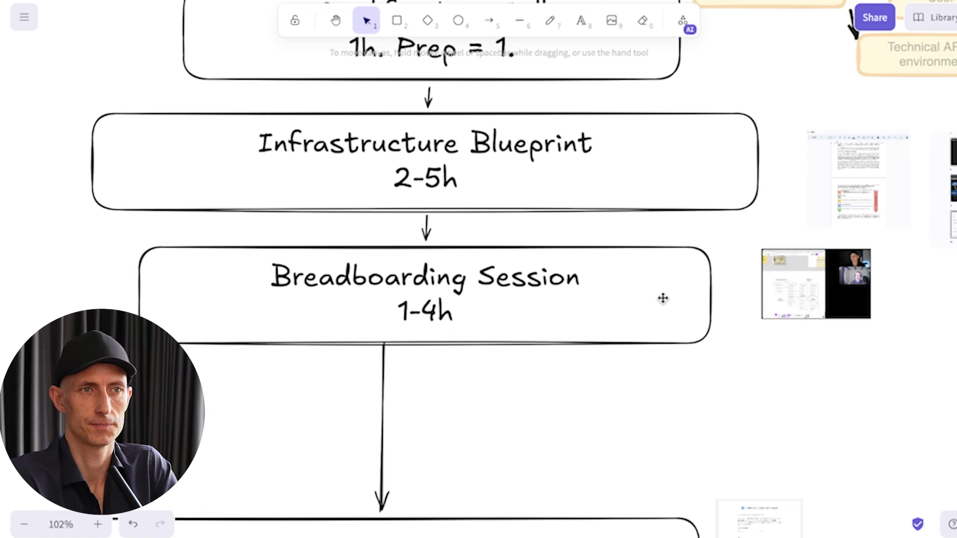
scroll(662, 299, down, 1)
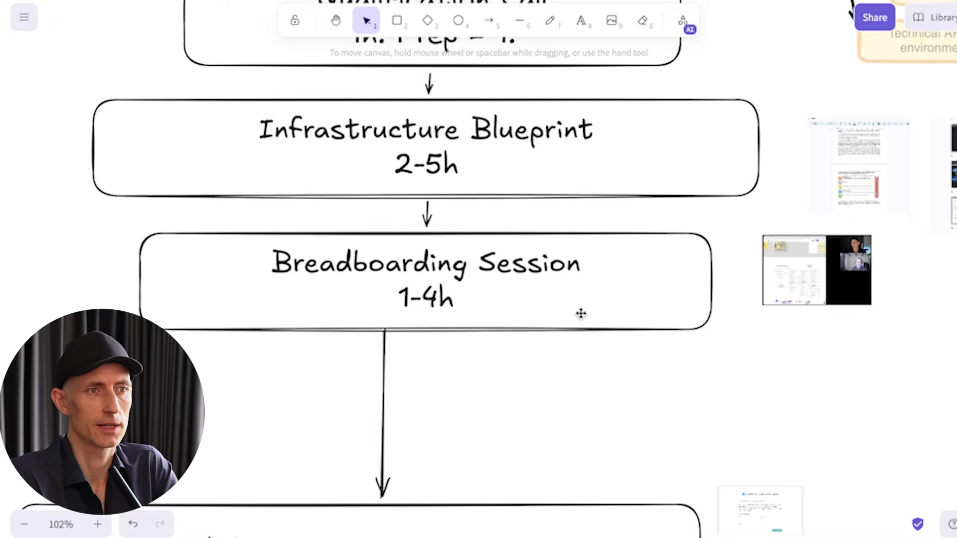
scroll(581, 313, down, 5)
scroll(581, 313, left, 3)
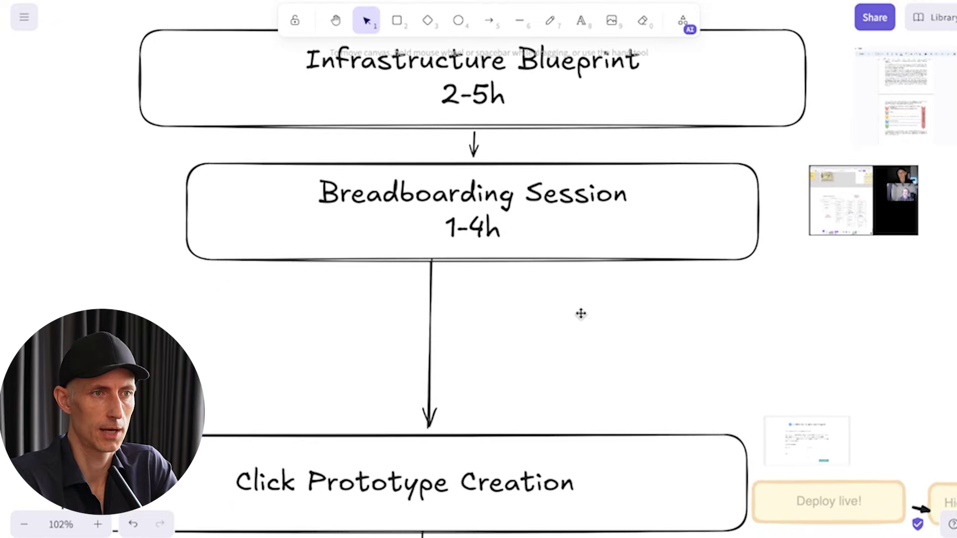
scroll(581, 313, down, 1)
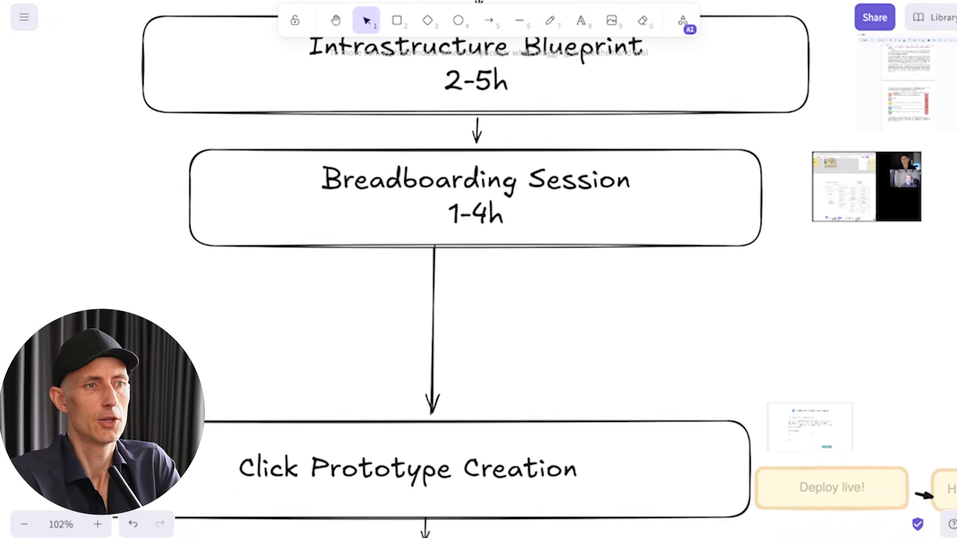
scroll(405, 456, down, 1)
scroll(405, 456, left, 2)
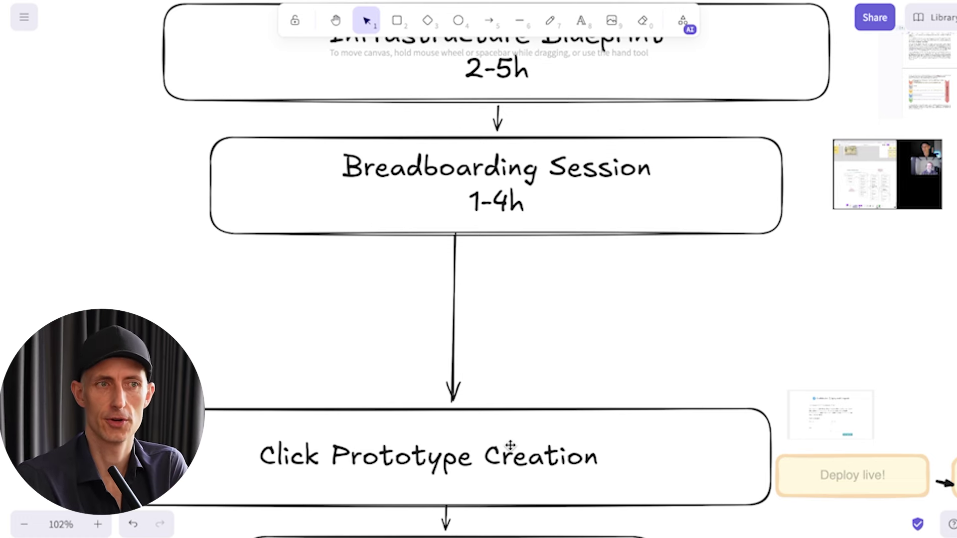
scroll(543, 414, down, 2)
scroll(542, 414, right, 3)
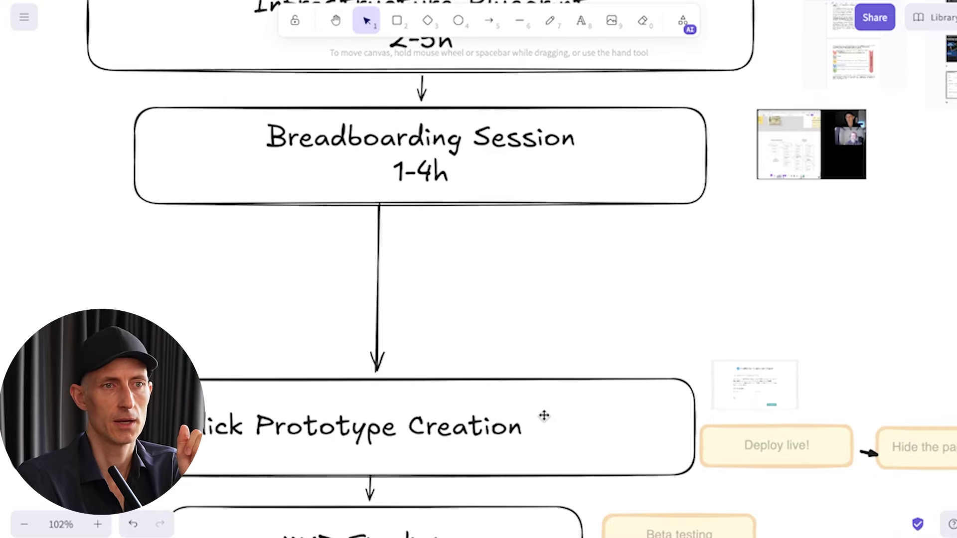
scroll(474, 397, up, 1)
scroll(474, 397, right, 1)
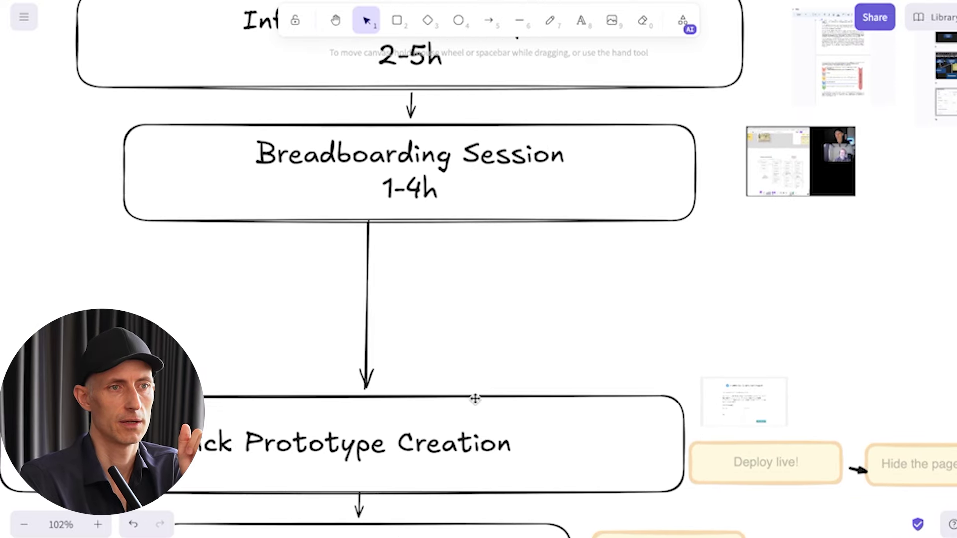
scroll(474, 397, up, 3)
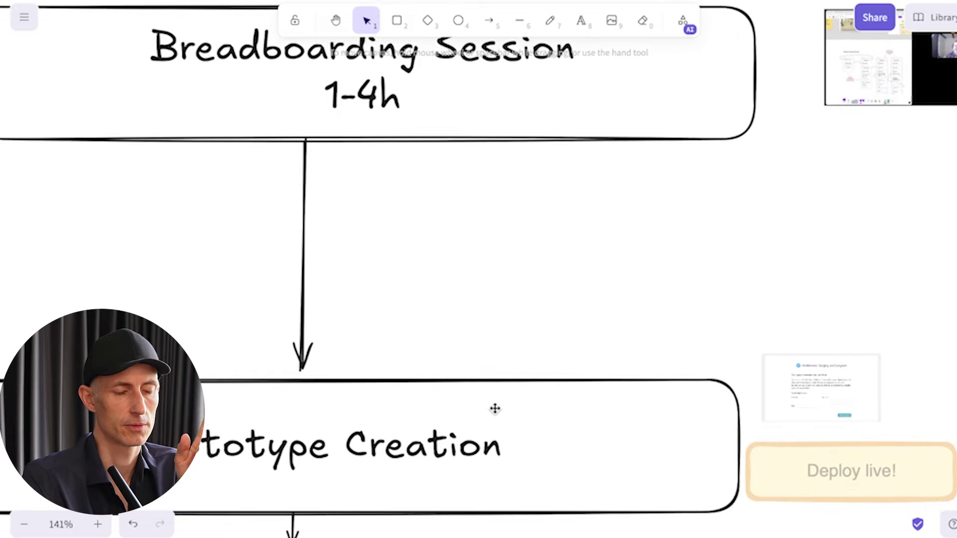
scroll(494, 408, right, 10)
scroll(495, 408, down, 3)
scroll(495, 409, right, 1)
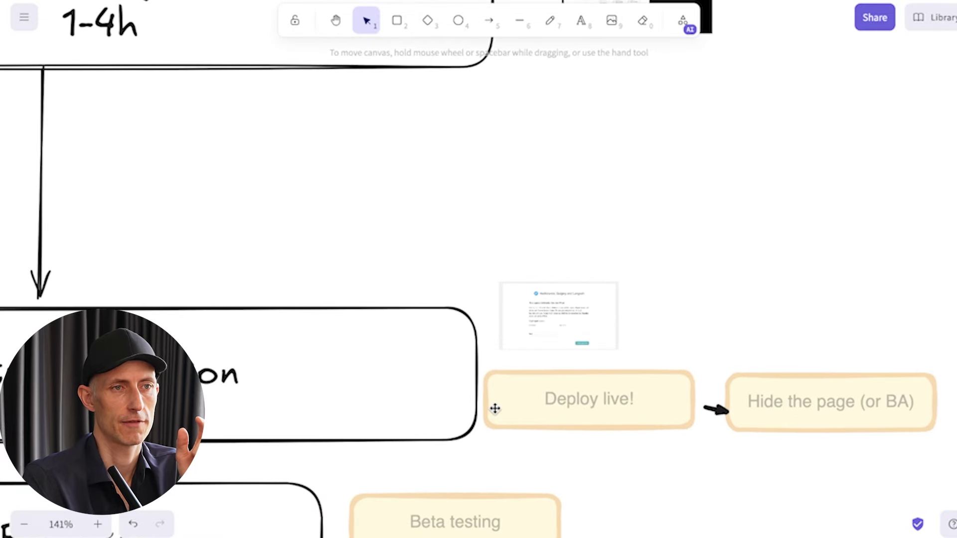
scroll(694, 305, up, 4)
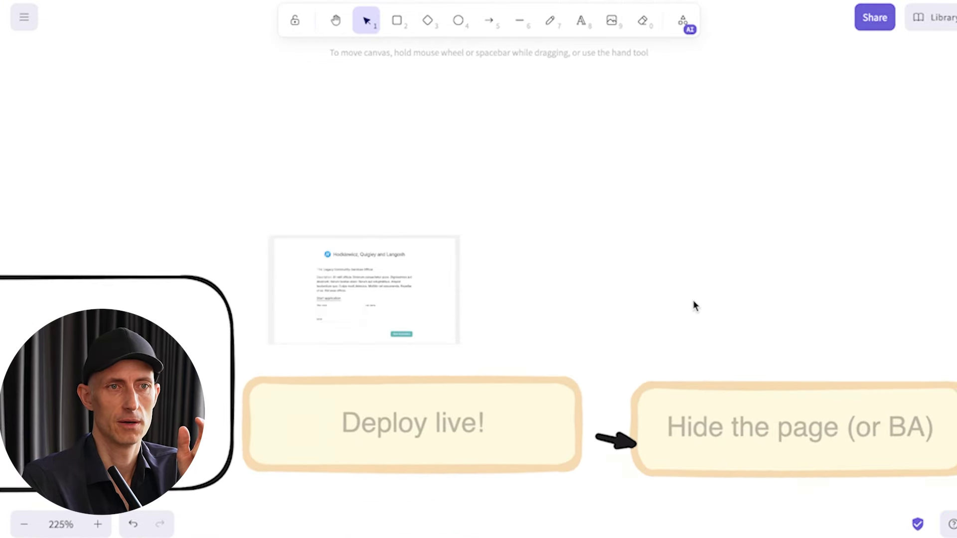
scroll(694, 306, down, 1)
scroll(694, 305, right, 1)
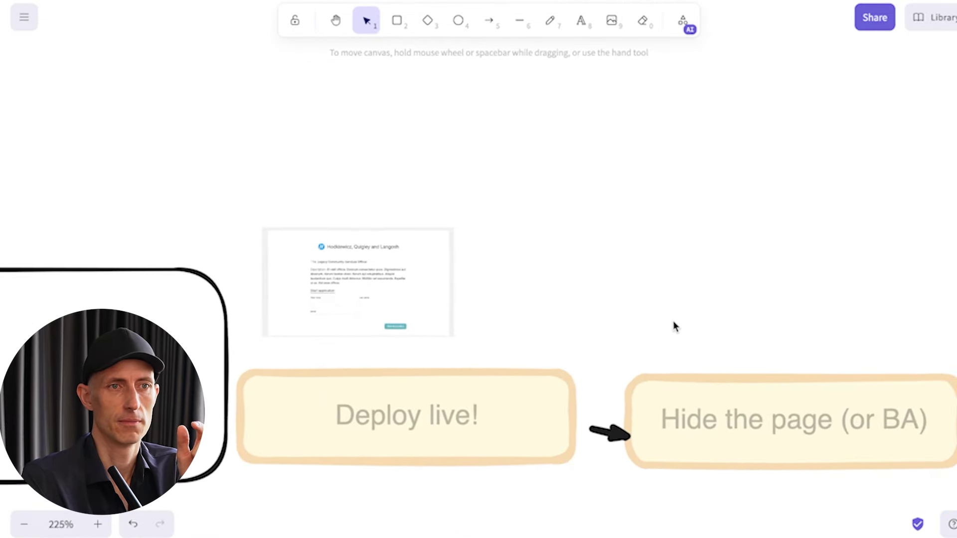
click(687, 391)
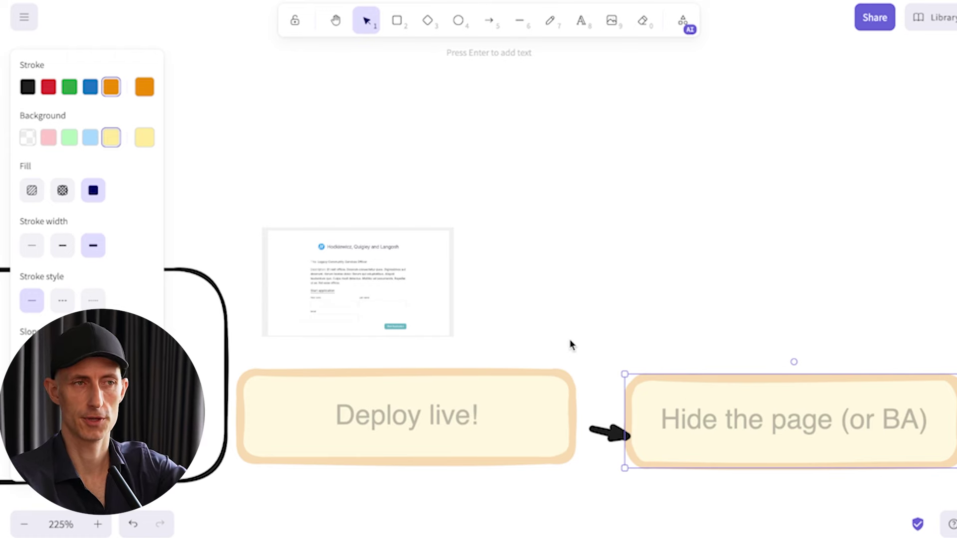
scroll(571, 345, left, 1)
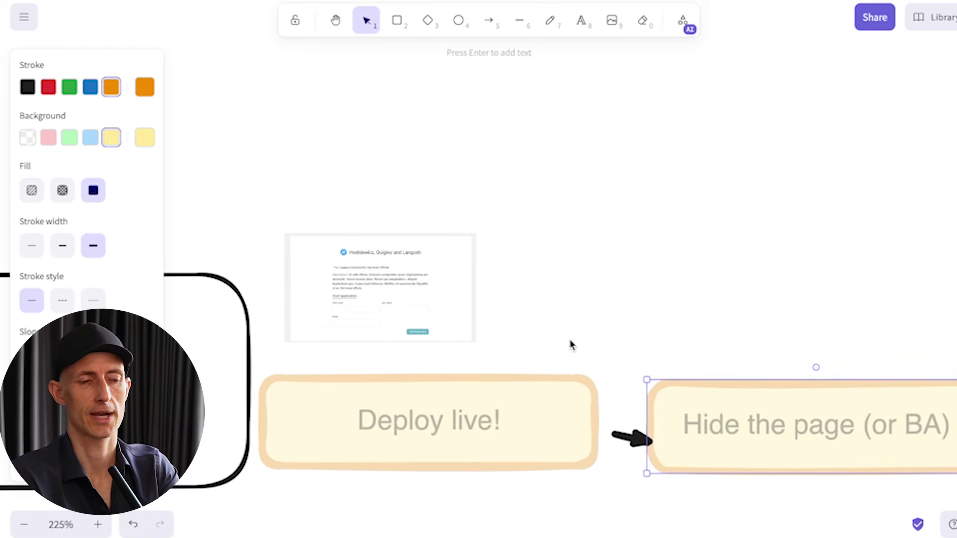
click(24, 524)
click(24, 524)
click(24, 524)
click(24, 524)
click(24, 524)
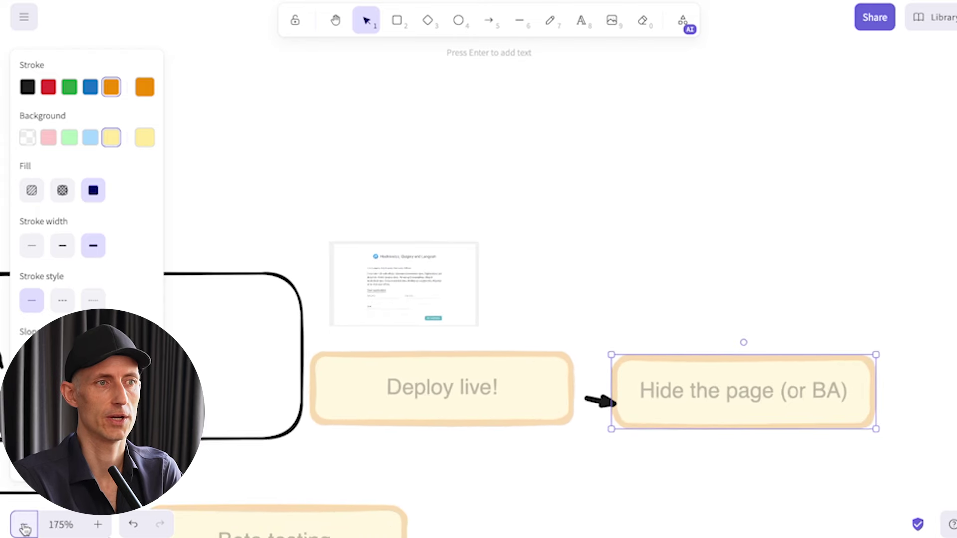
click(24, 524)
click(24, 524)
click(24, 524)
drag(250, 188, 583, 440)
click(584, 440)
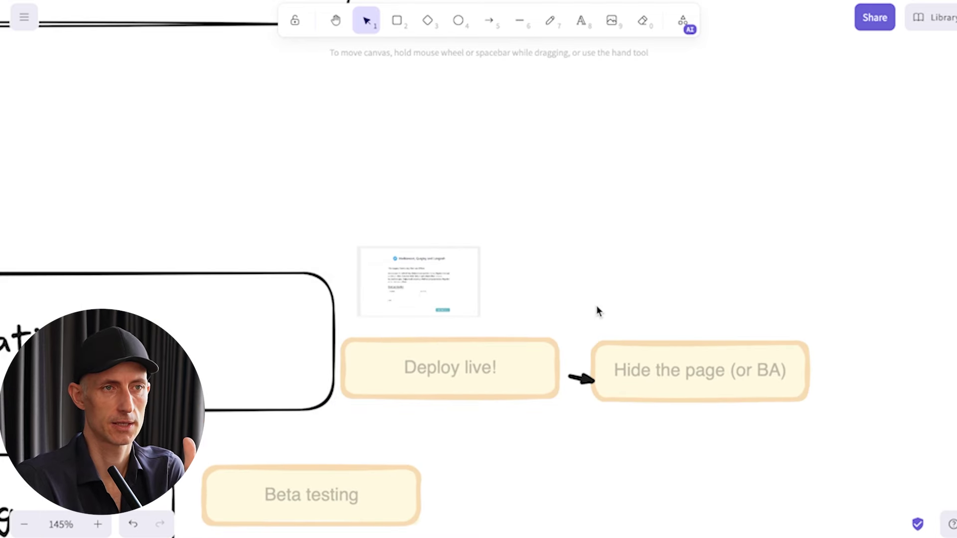
scroll(598, 311, up, 5)
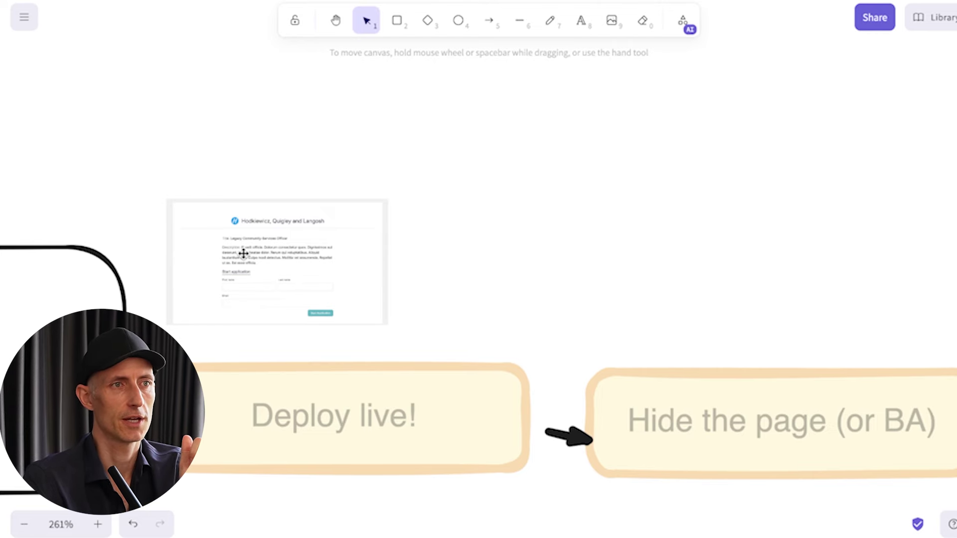
scroll(243, 254, up, 10)
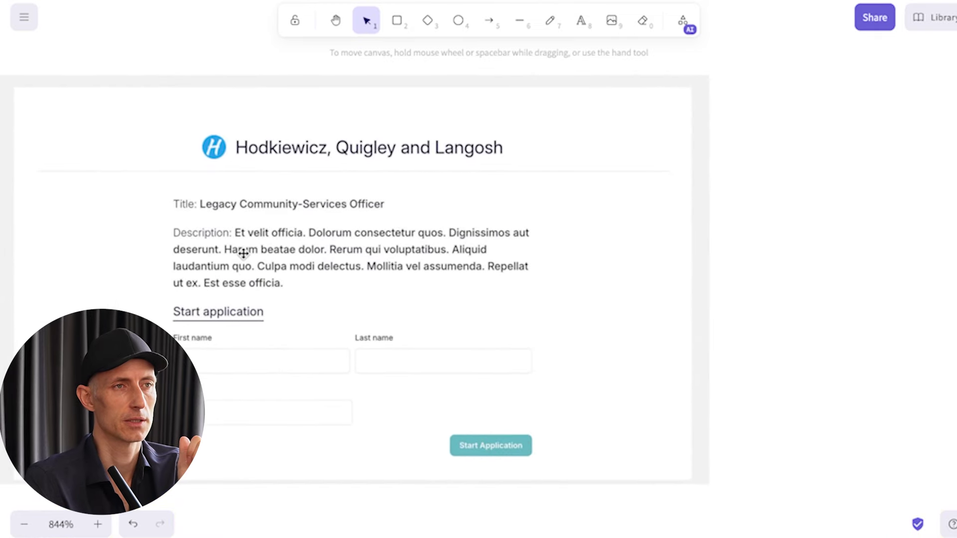
scroll(243, 254, left, 3)
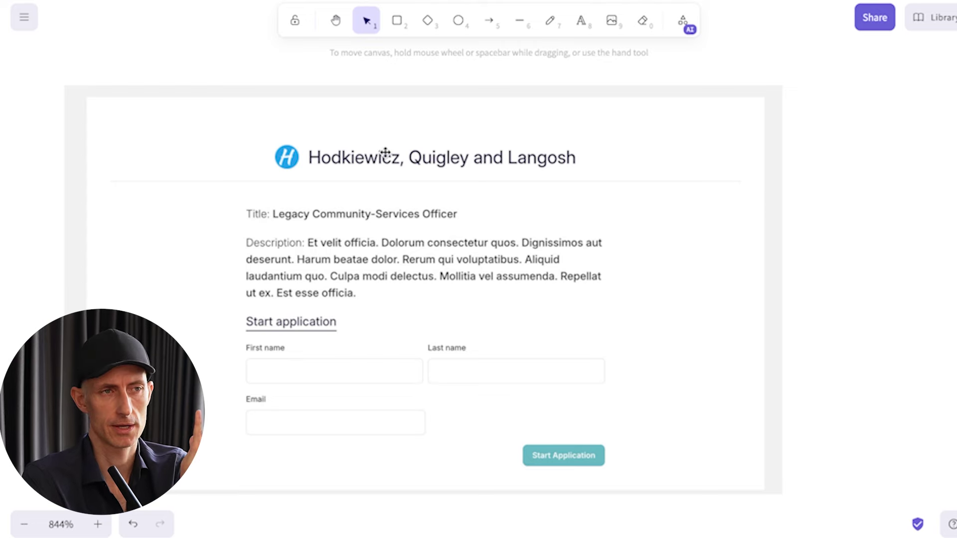
scroll(385, 152, down, 5)
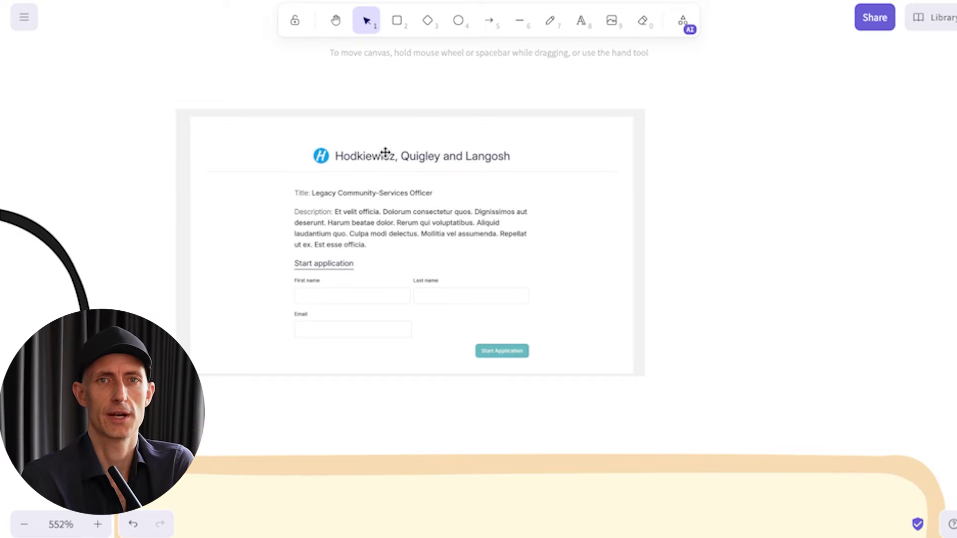
scroll(386, 152, down, 5)
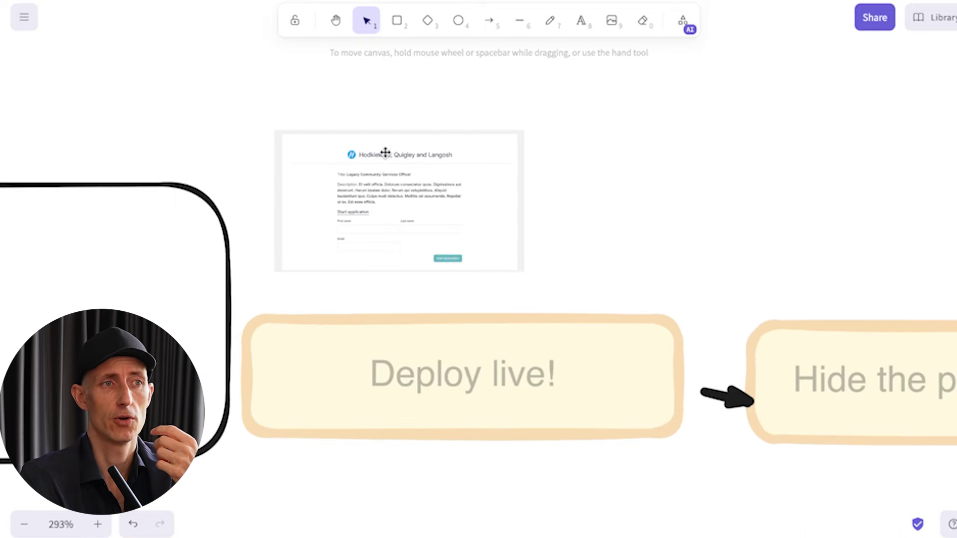
scroll(385, 152, left, 6)
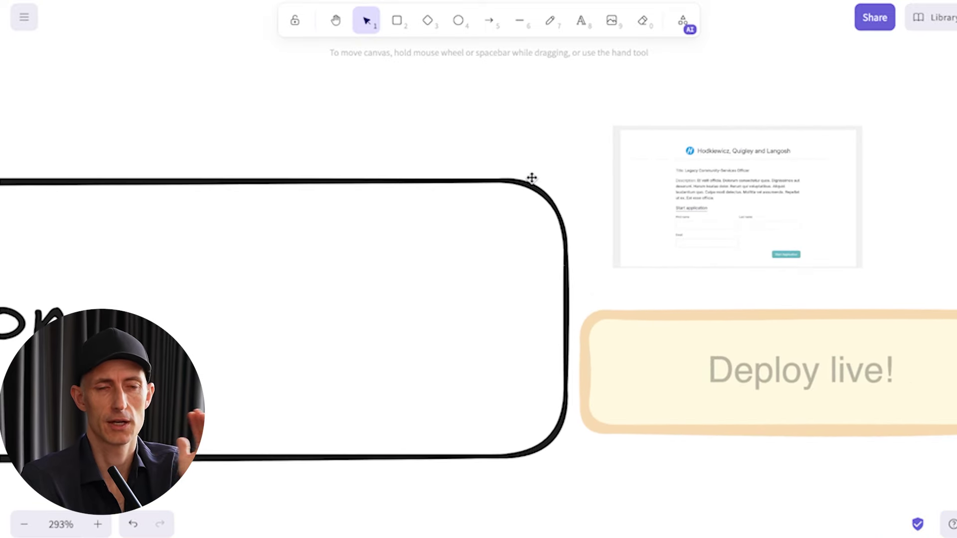
scroll(532, 178, down, 5)
scroll(534, 179, left, 5)
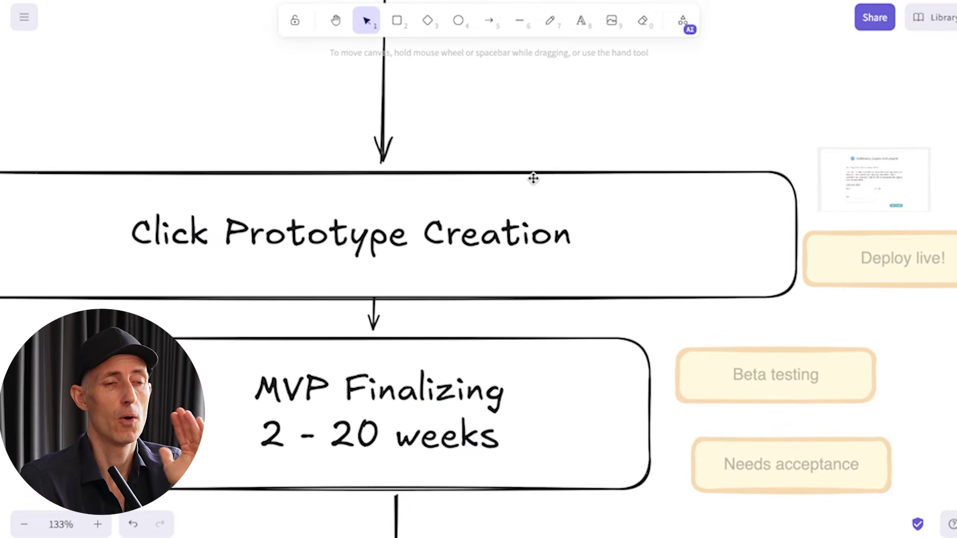
scroll(533, 178, down, 1)
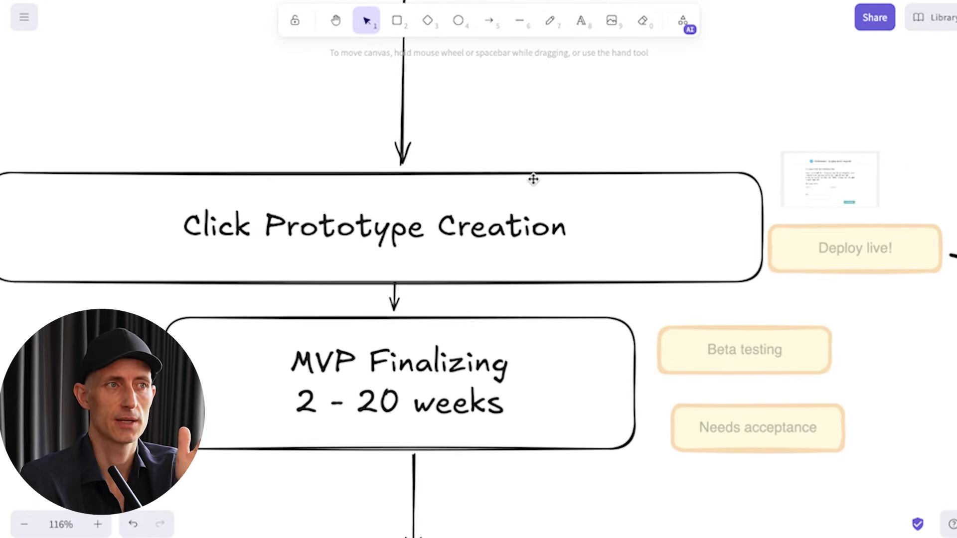
scroll(533, 179, left, 1)
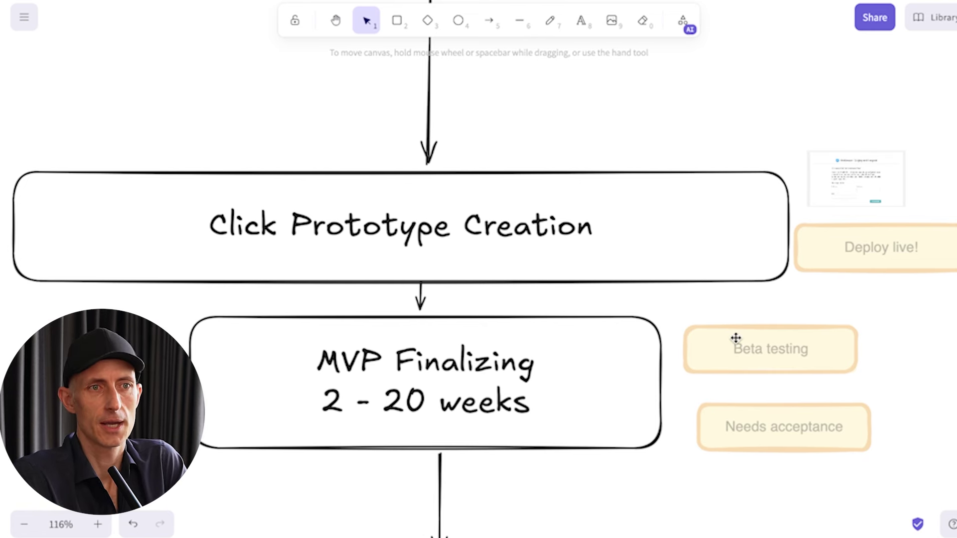
scroll(735, 338, right, 4)
click(666, 404)
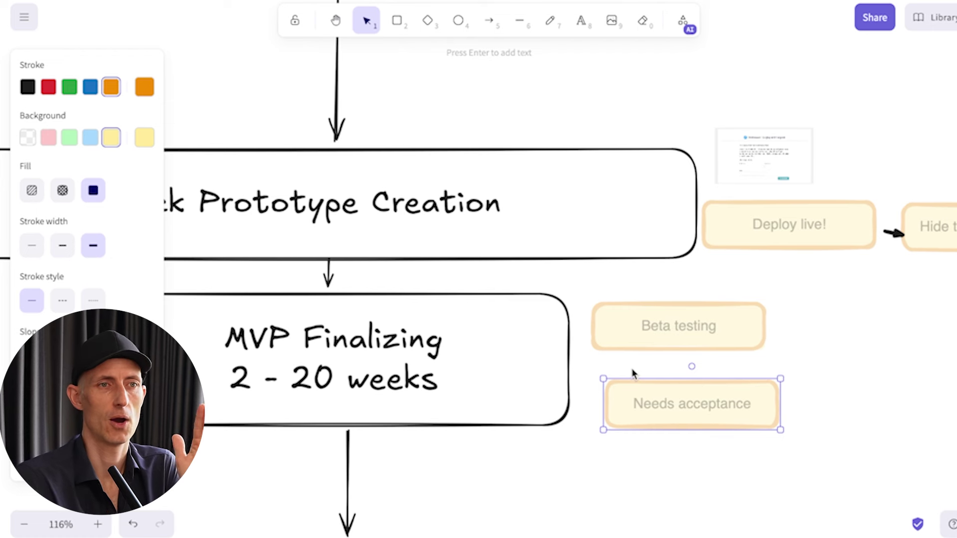
key(Escape)
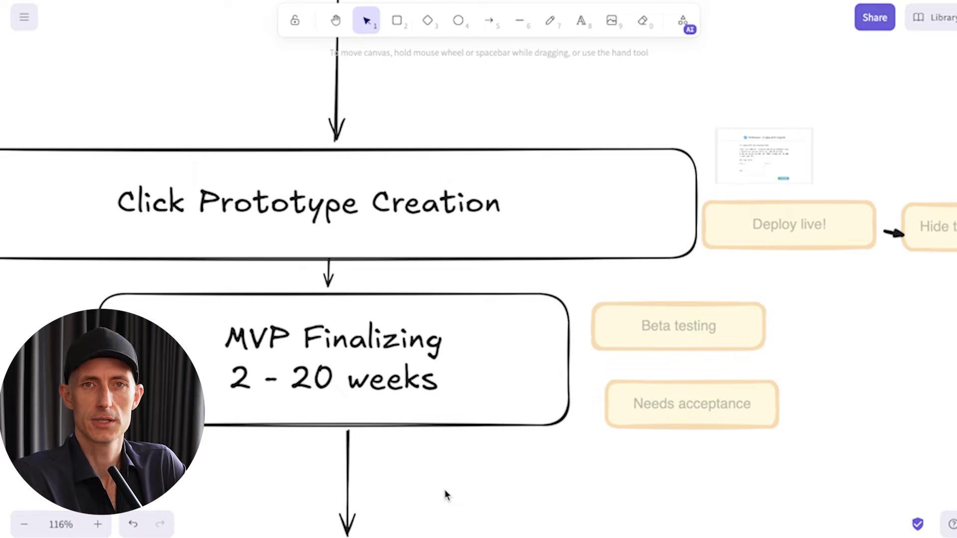
scroll(444, 495, down, 5)
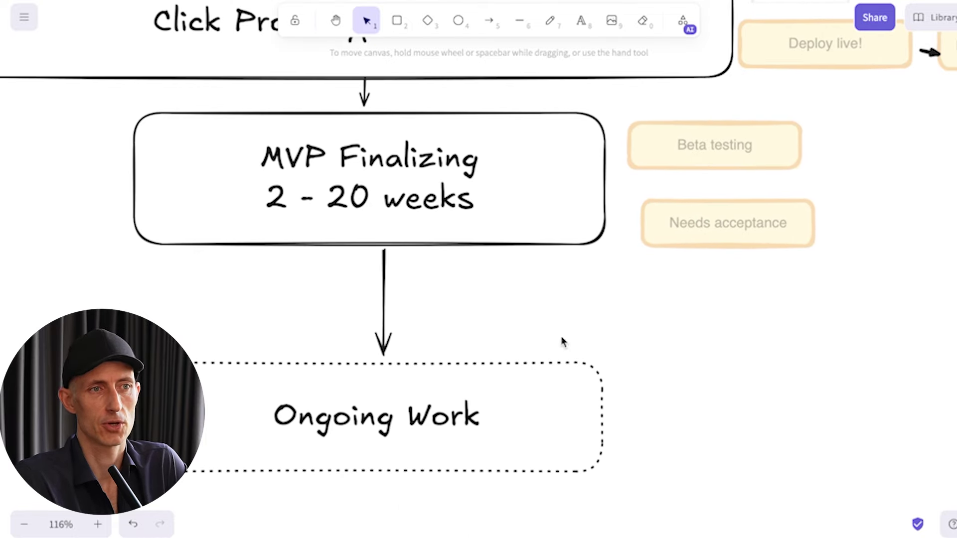